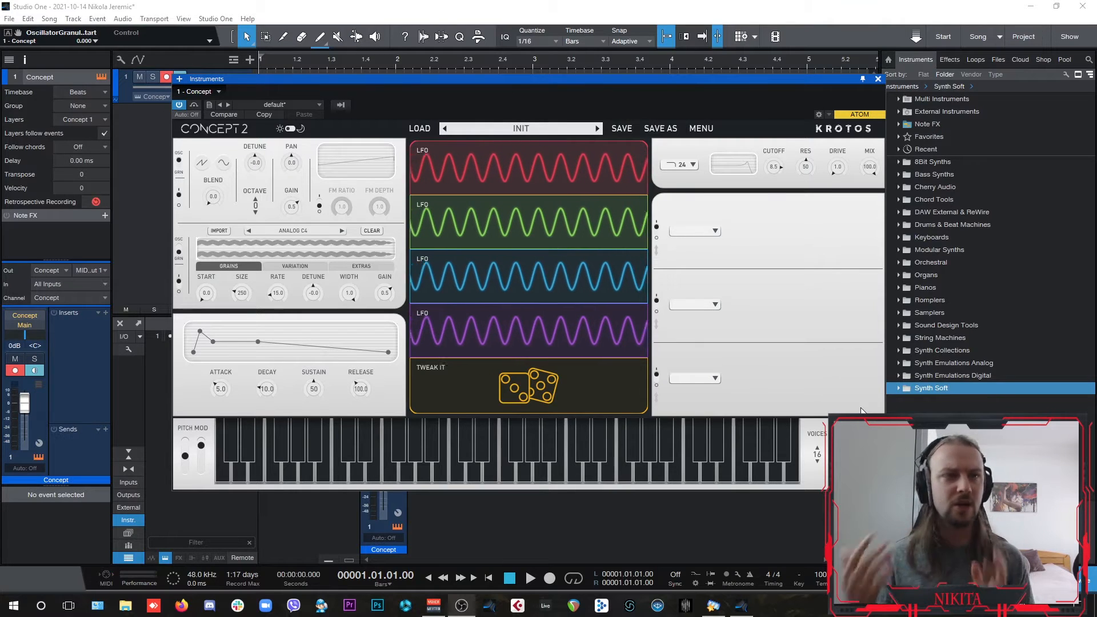
Step: Look through the user presets and the factory preset categories
click(514, 128)
mouse_move(508, 142)
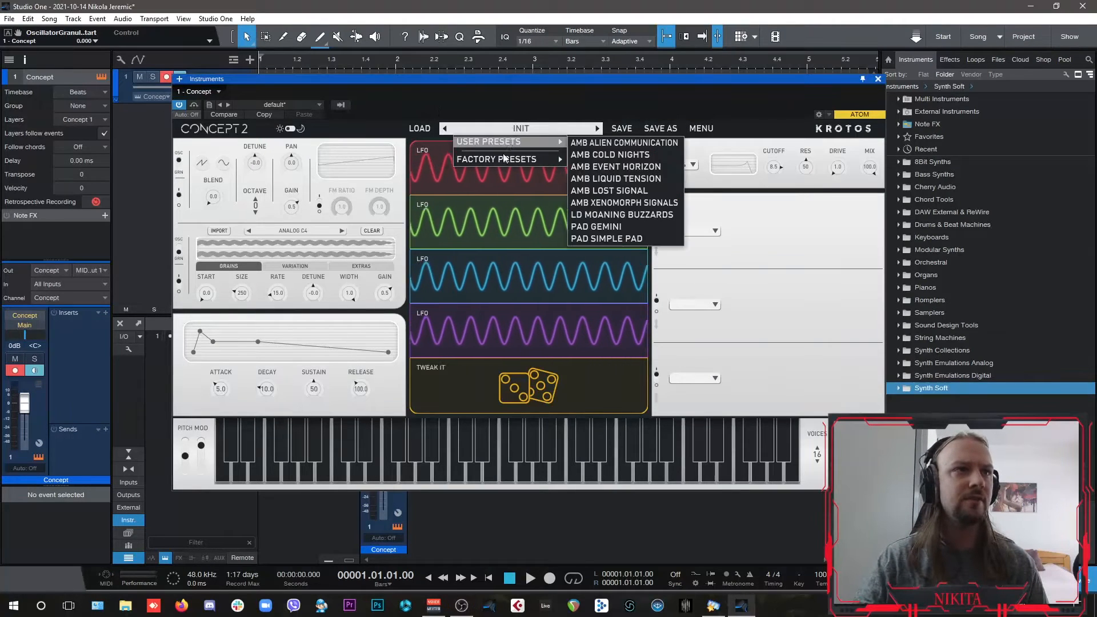
mouse_move(566, 165)
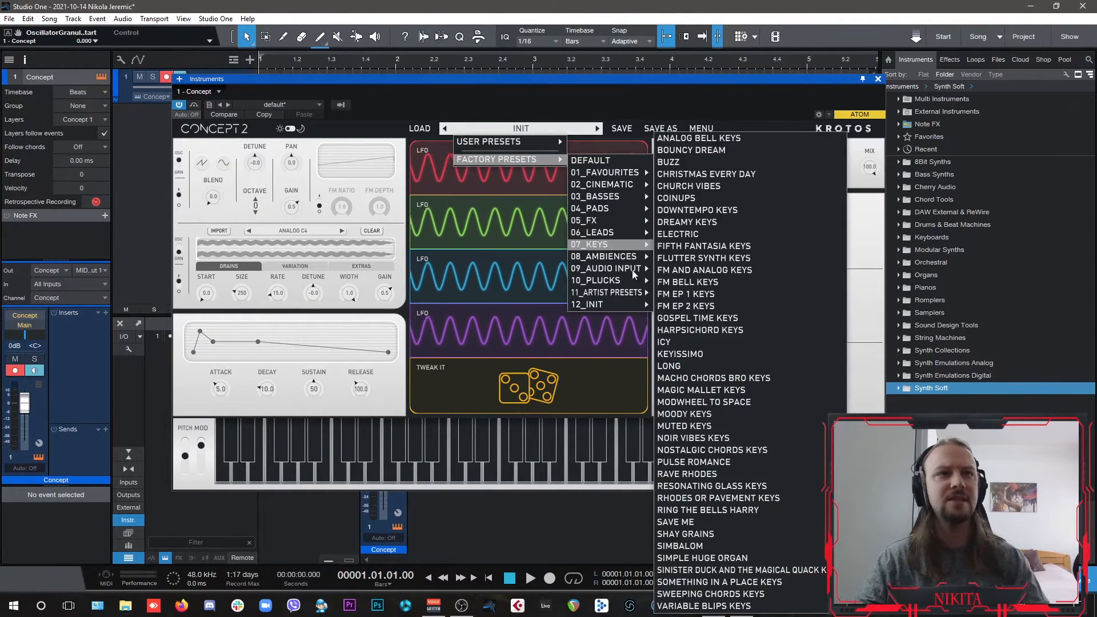
click(565, 98)
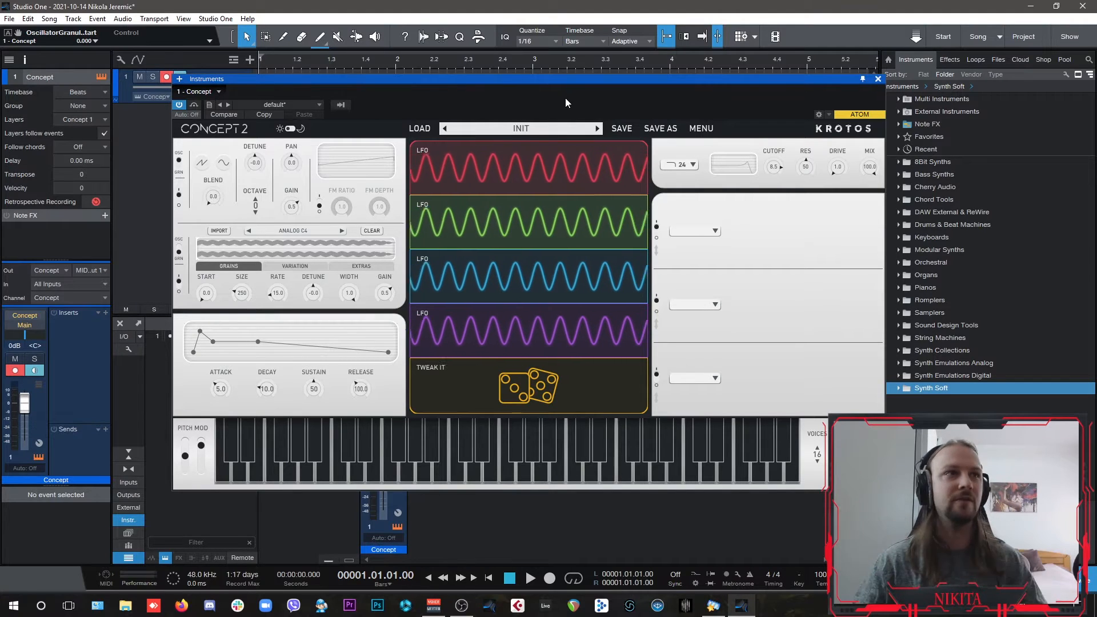
Step: Load the INIT preset from the 12_INIT factory presets
click(527, 129)
mouse_move(532, 160)
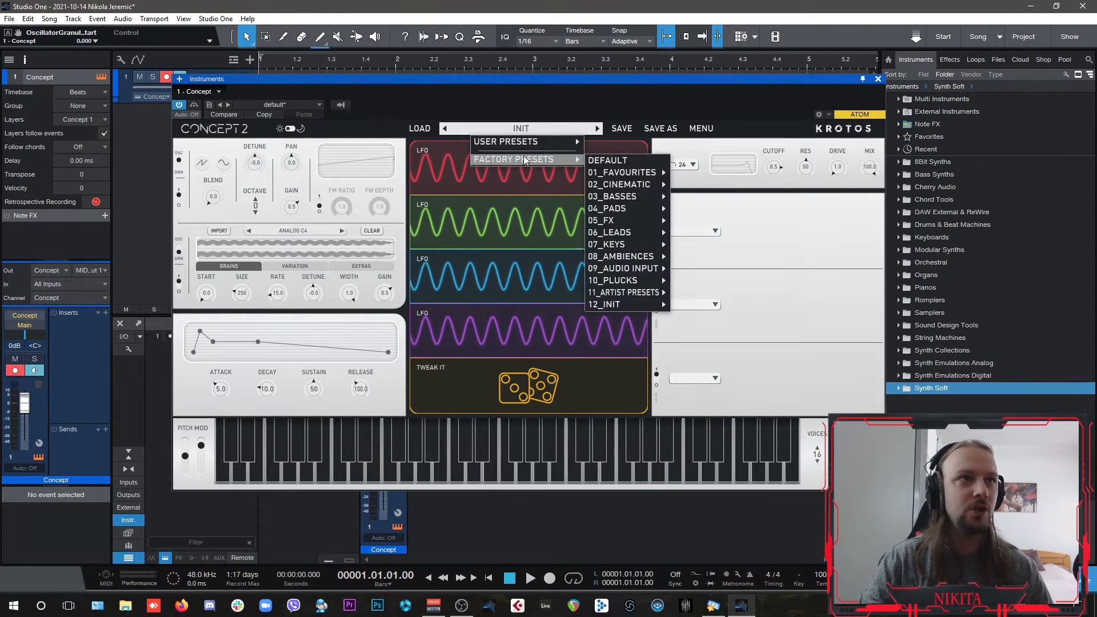
mouse_move(614, 306)
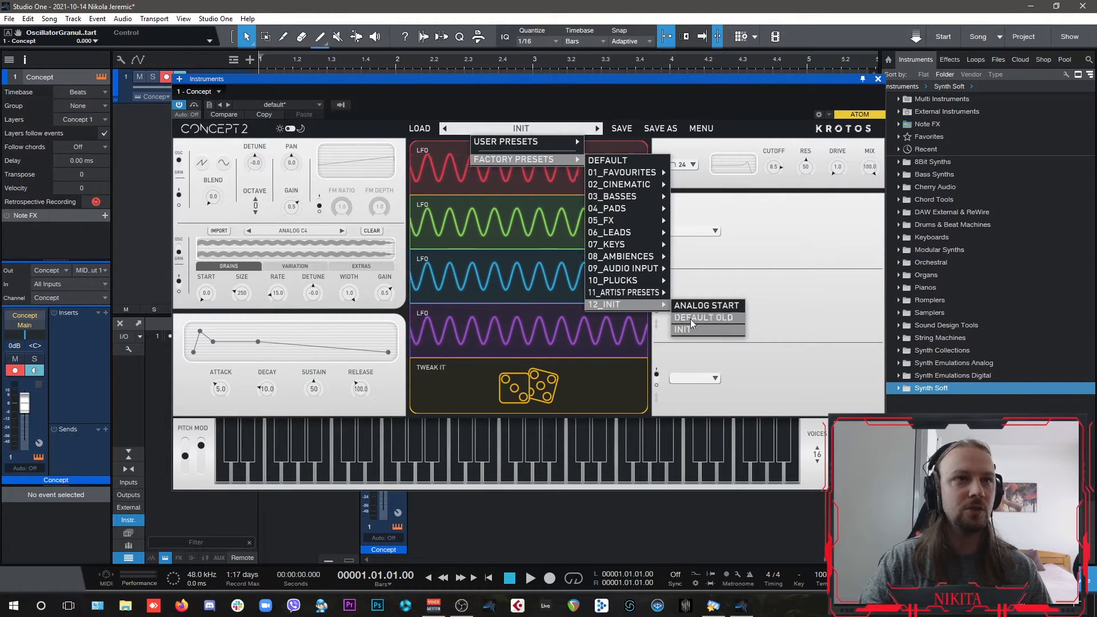
click(707, 329)
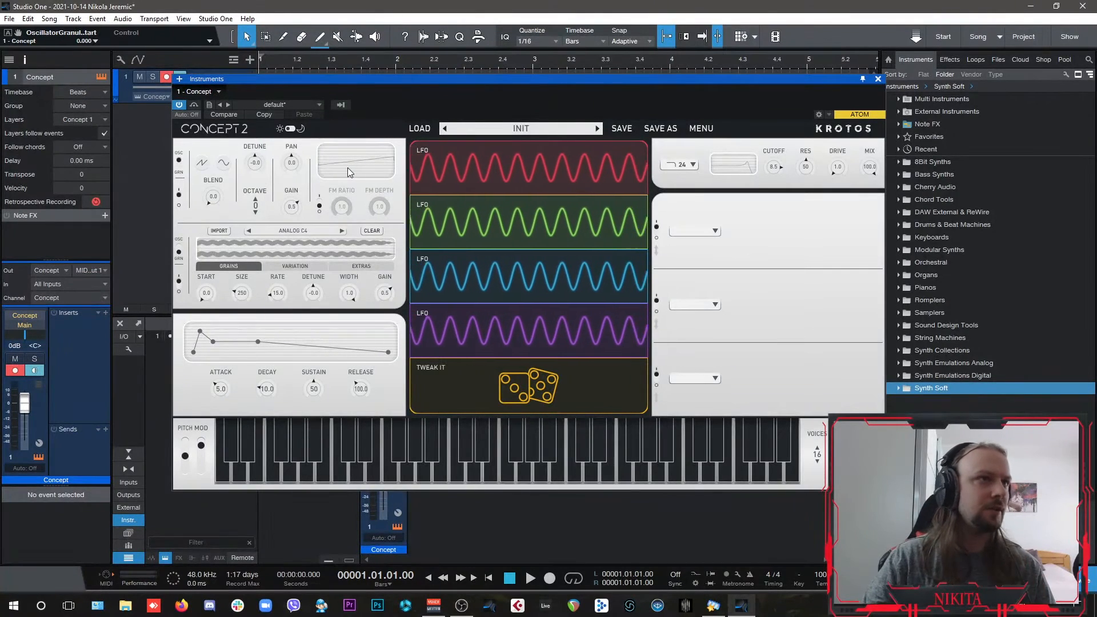
Step: Try out the first oscillator's waveform choices and the blend between them
click(201, 163)
click(231, 157)
drag(215, 196, 216, 197)
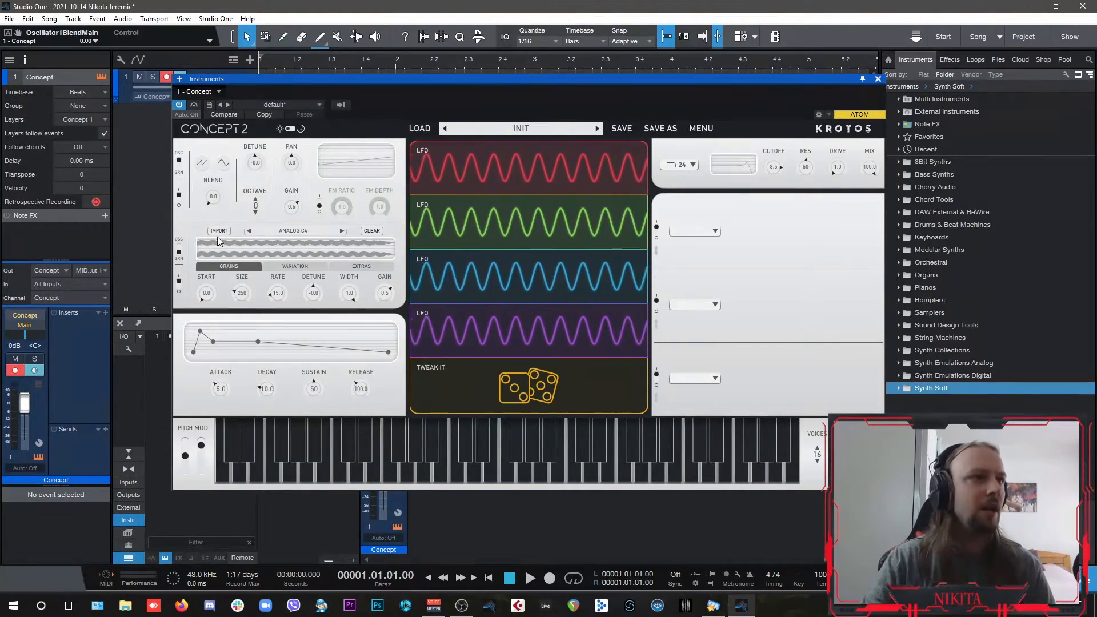
Step: Switch the first oscillator to granular mode and disable the second oscillator
click(179, 167)
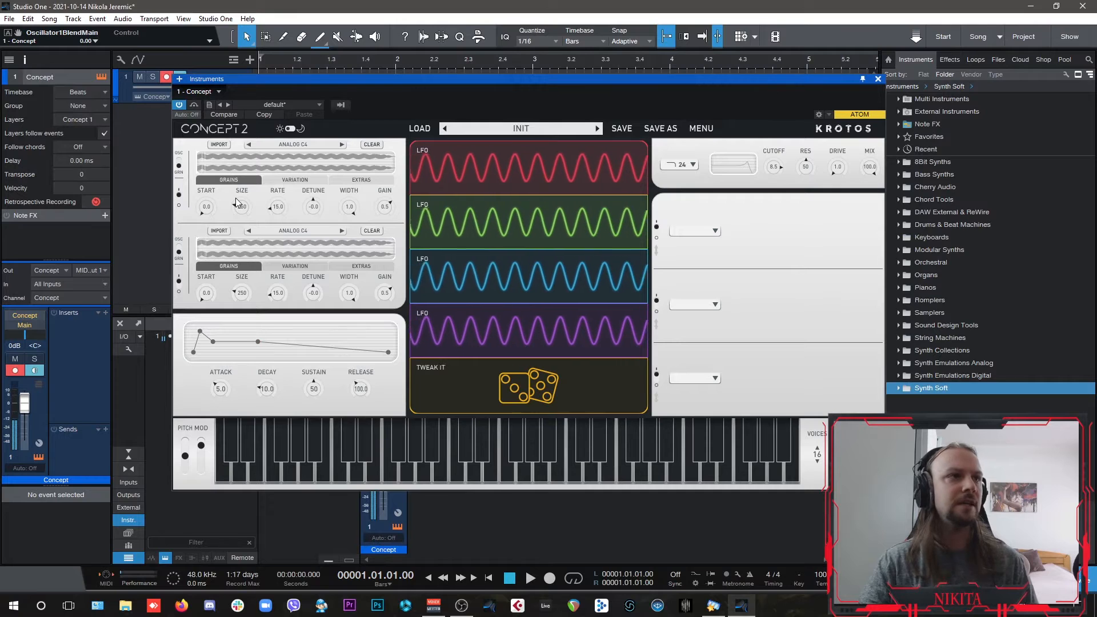
click(179, 253)
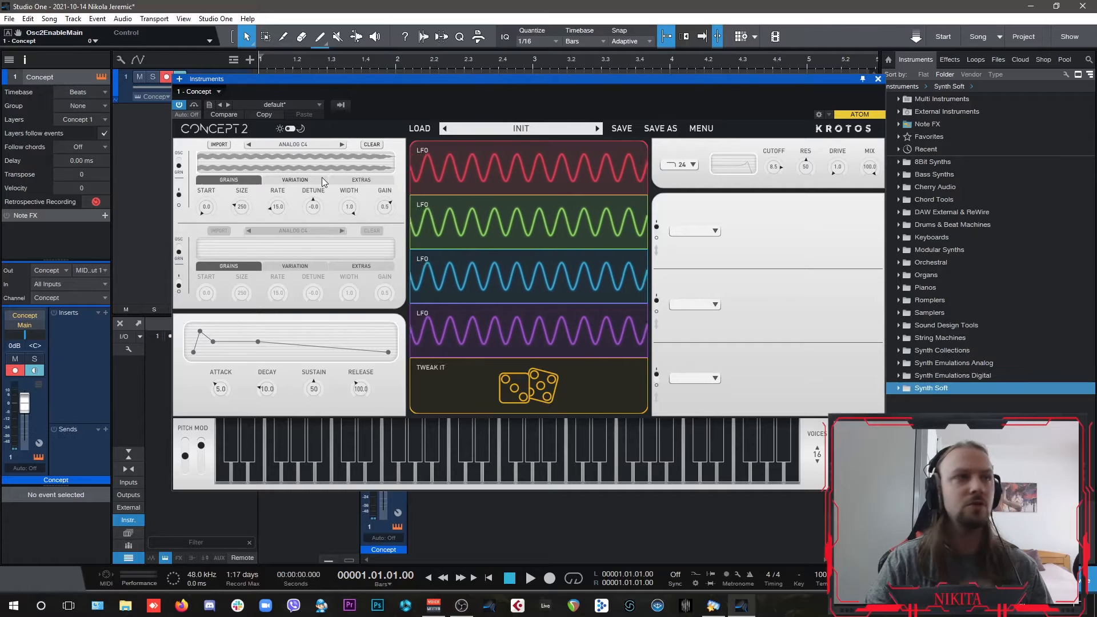
Step: Load the Rainy Day sample from 04_AMBIENCES into the first granular oscillator
click(304, 145)
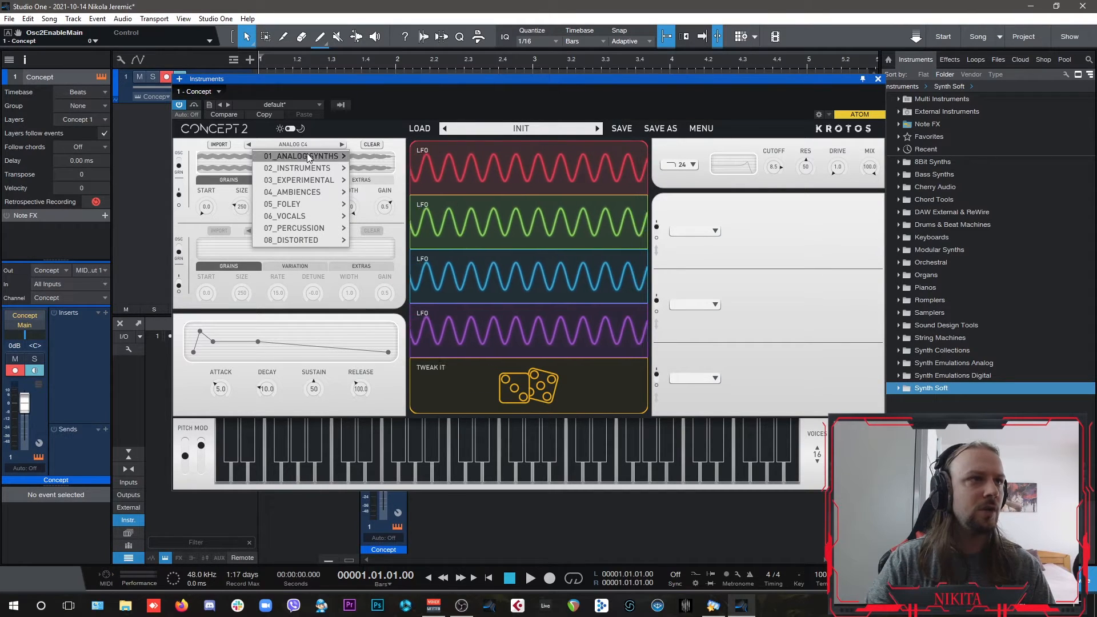
mouse_move(313, 193)
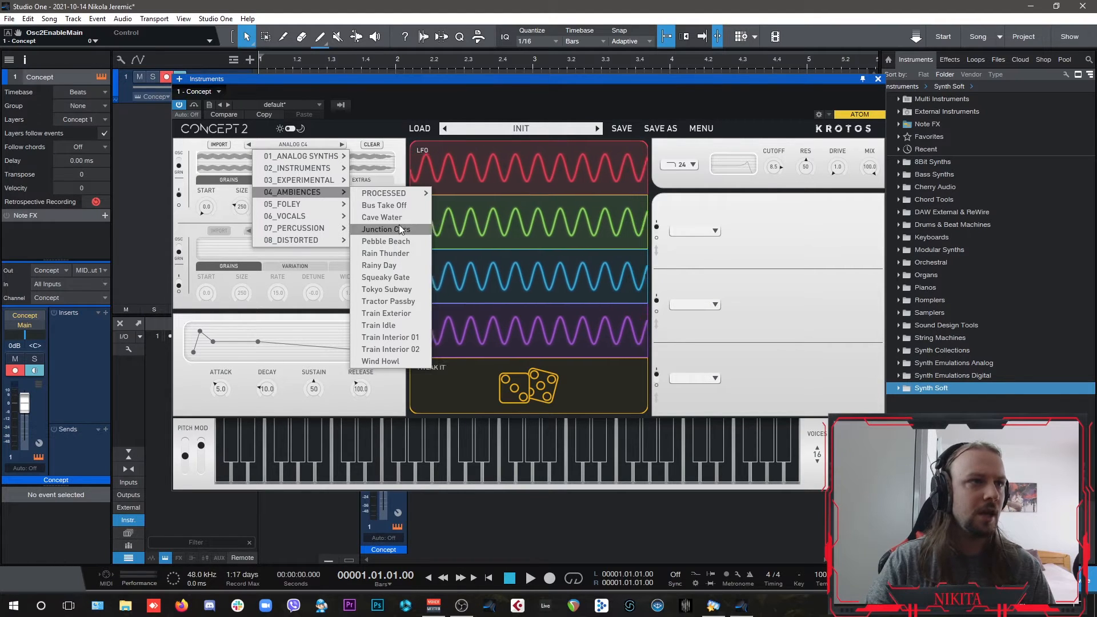
click(409, 266)
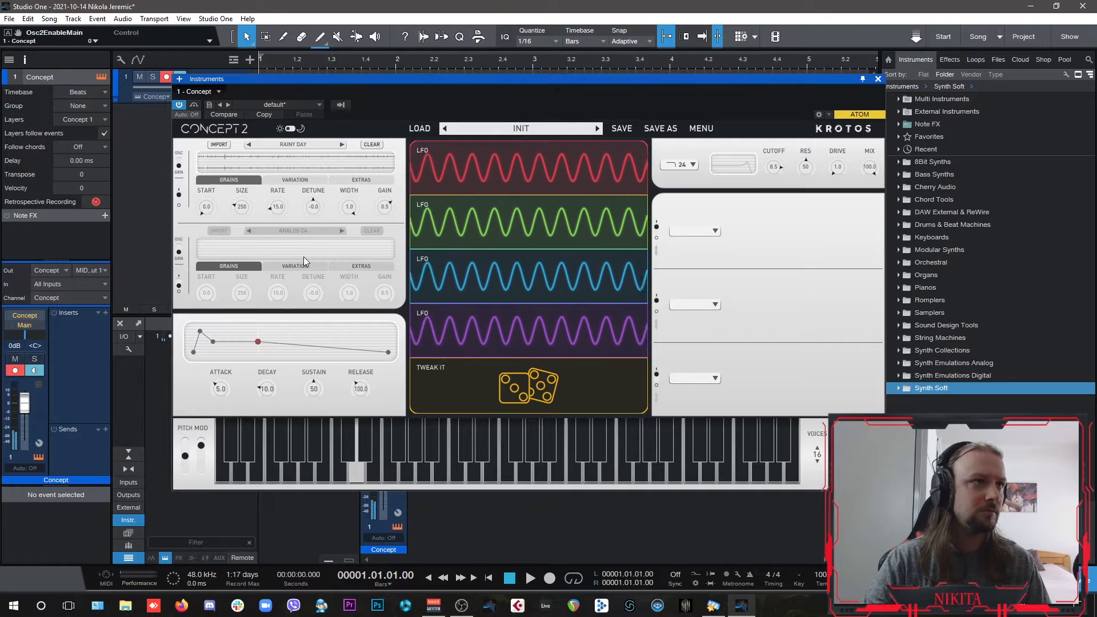
Step: Shape the amplitude envelope with attack 429.4, decay 394.9, sustain 68 and release 1.6
drag(222, 393, 364, 361)
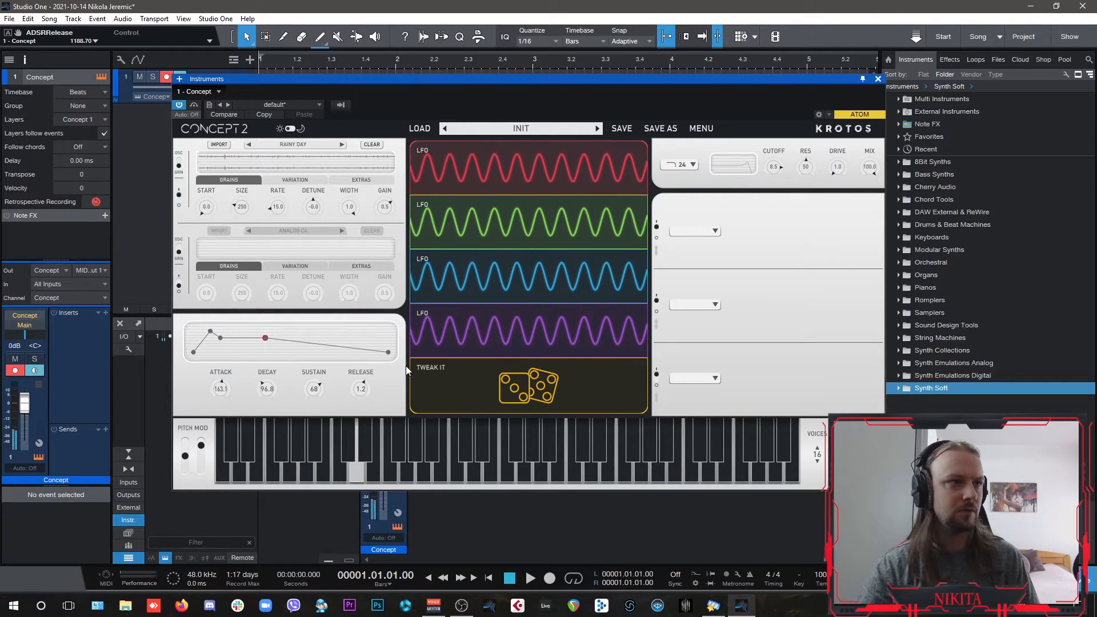
drag(219, 390, 269, 377)
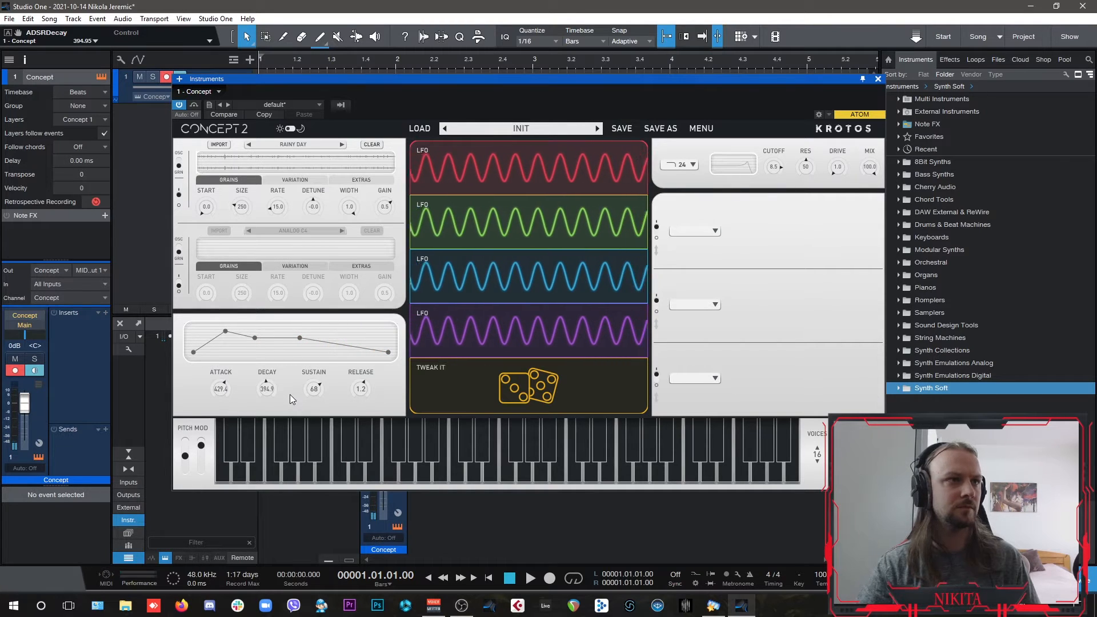
drag(355, 384, 356, 381)
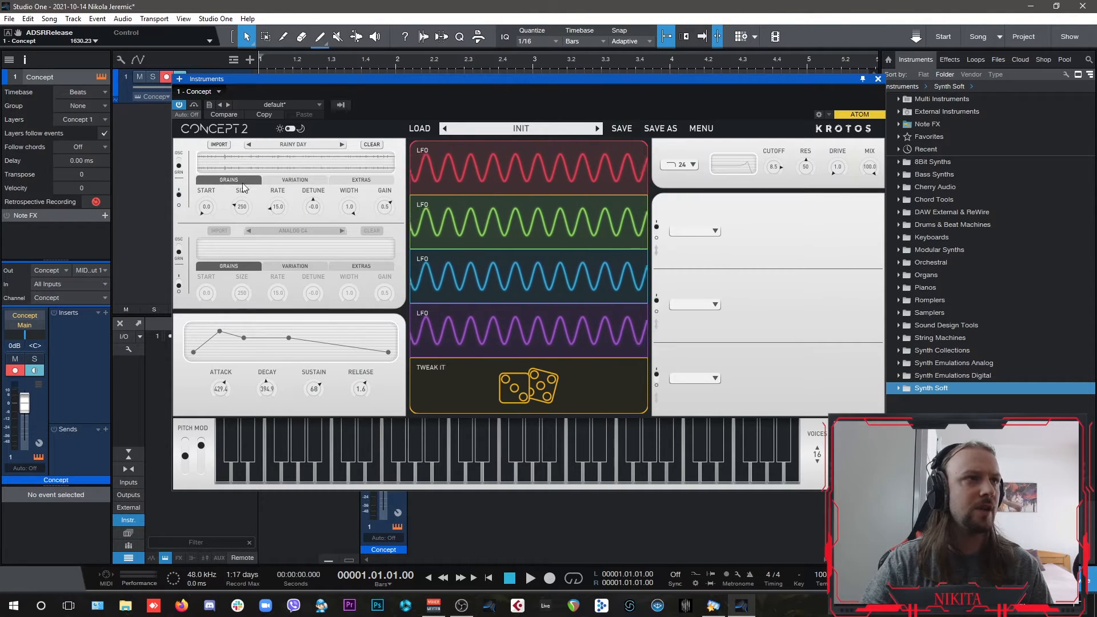
Step: Set the Rainy Day grains to a start of about 0.33, size 782 and rate 31.4
click(361, 179)
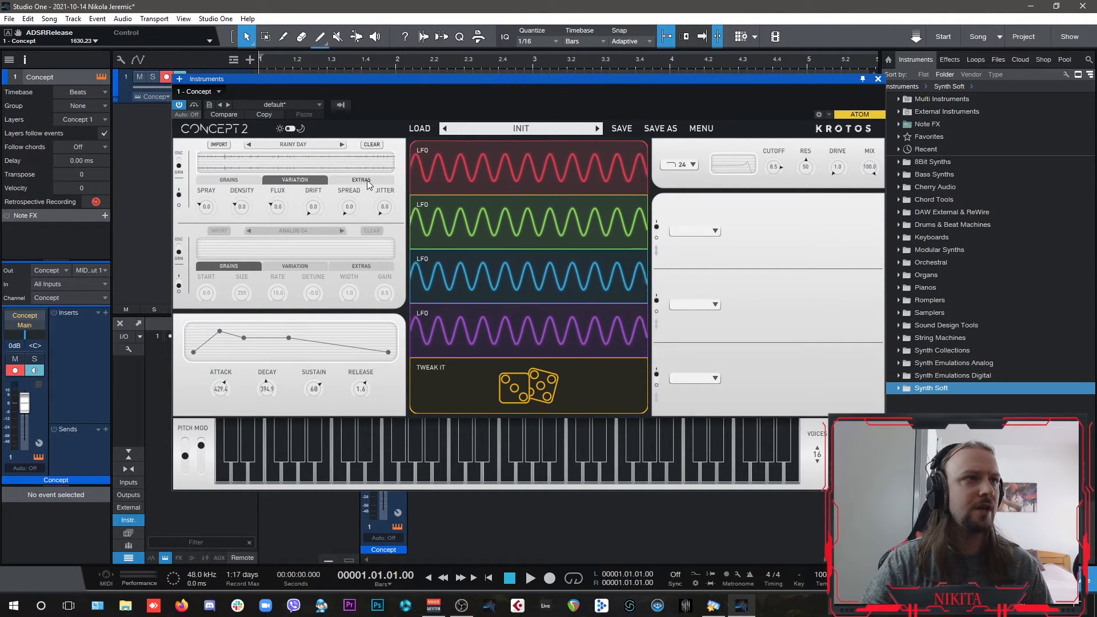
click(227, 179)
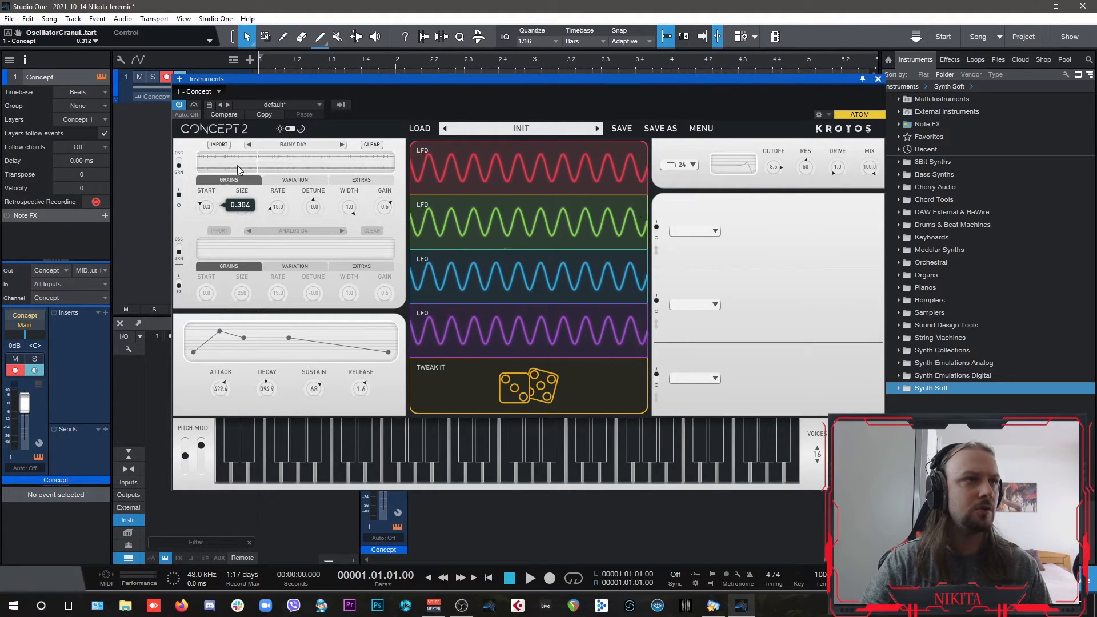
drag(240, 179, 244, 189)
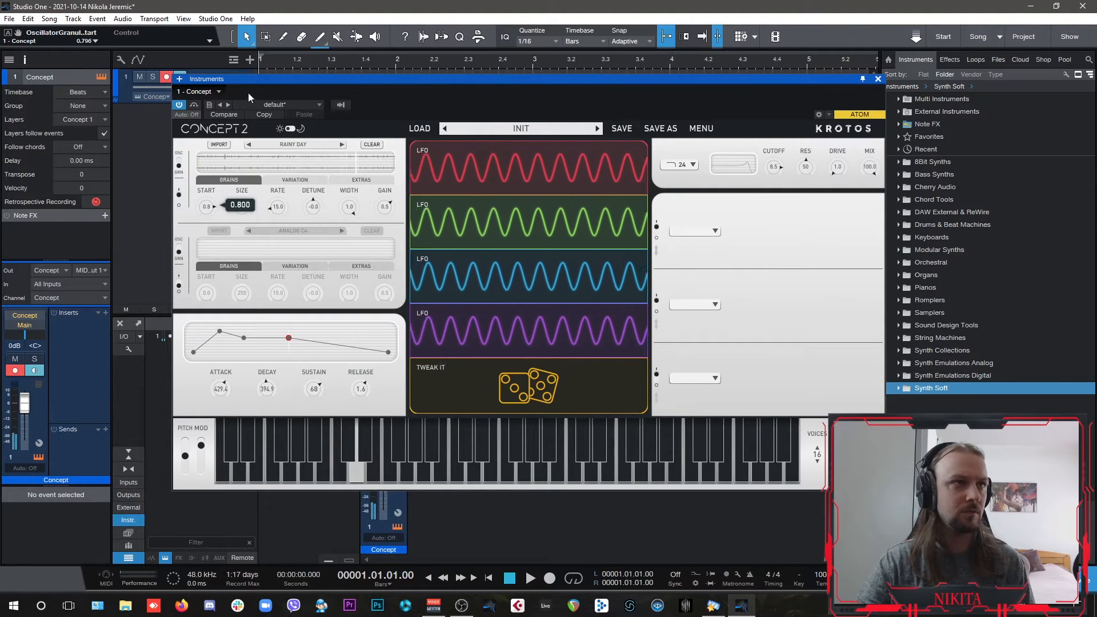
drag(248, 80, 248, 139)
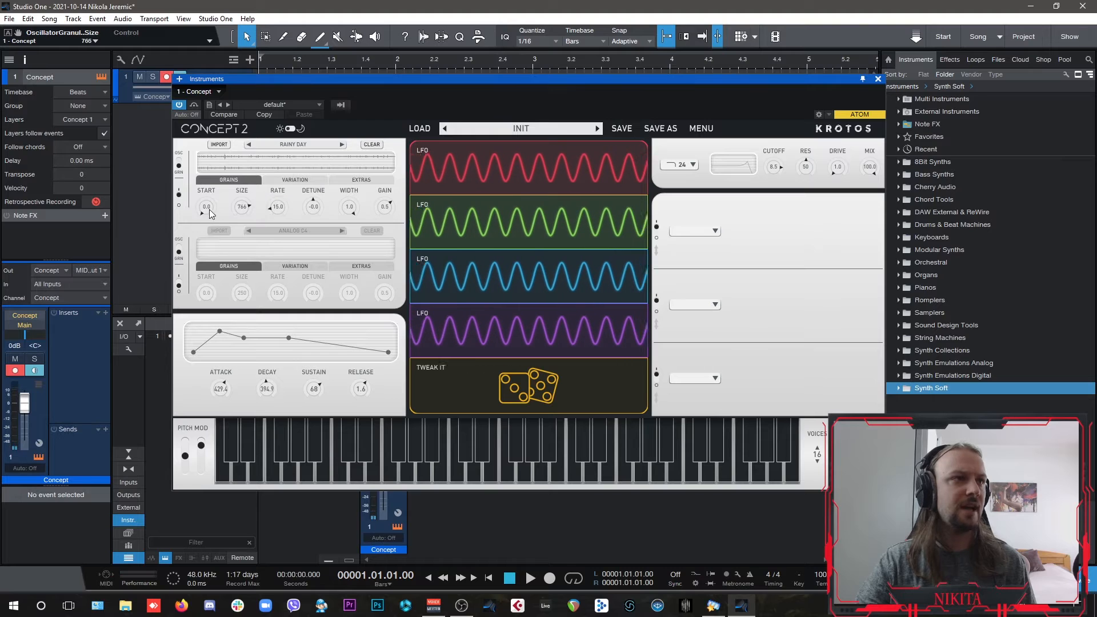
mouse_move(207, 206)
mouse_down()
mouse_move(212, 194)
mouse_move(241, 204)
mouse_move(205, 191)
mouse_up()
drag(280, 213, 280, 197)
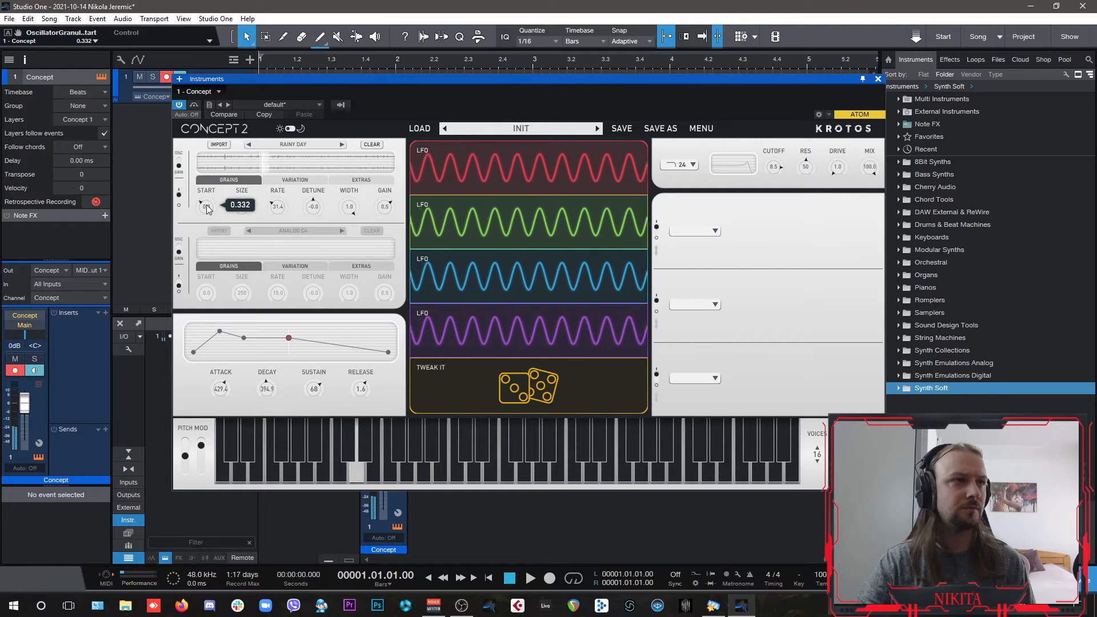
Step: Set the Rainy Day grain variation to spray about 0.29, density 0.1, flux about 0.09, drift 0.1 and spread about 0.31
click(284, 180)
drag(207, 207, 223, 164)
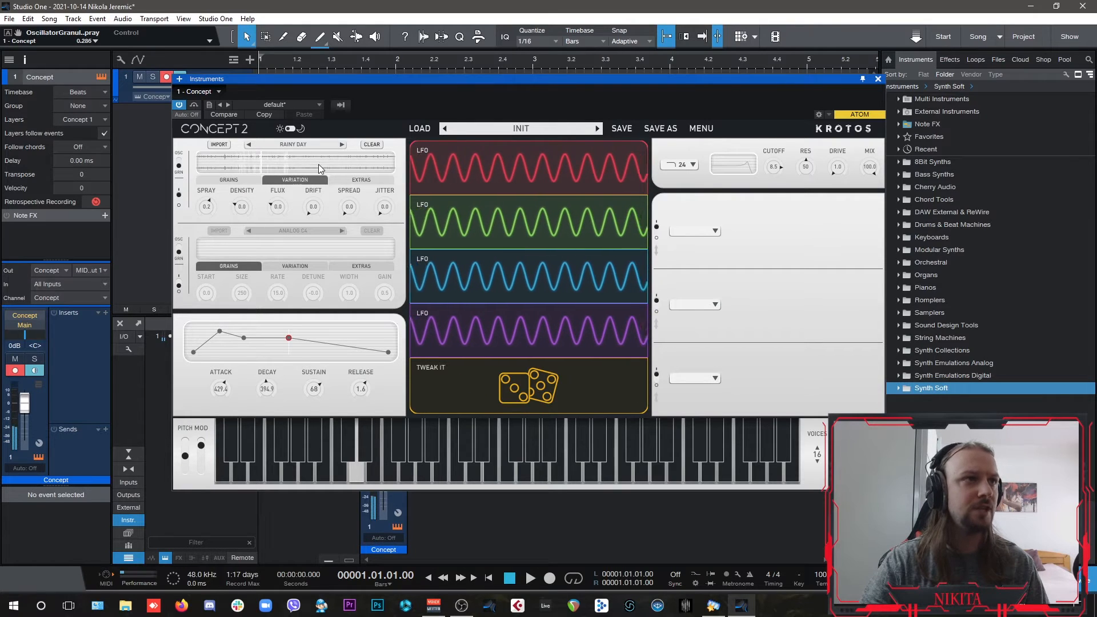
mouse_move(249, 205)
mouse_down()
mouse_move(255, 182)
mouse_move(280, 199)
mouse_up()
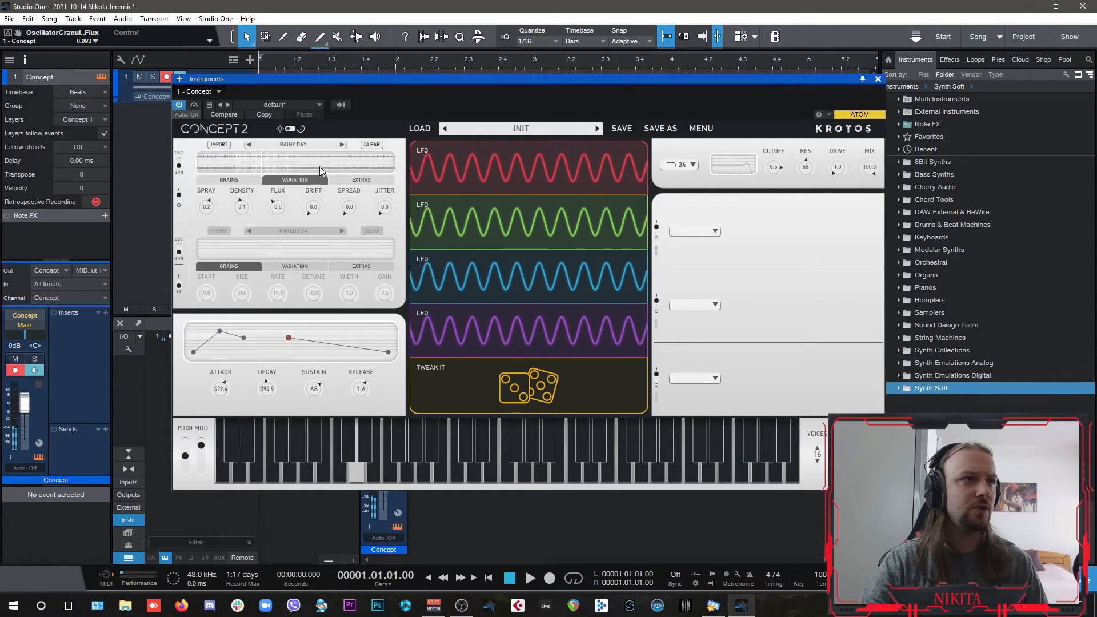
drag(315, 174, 323, 164)
drag(332, 151, 333, 156)
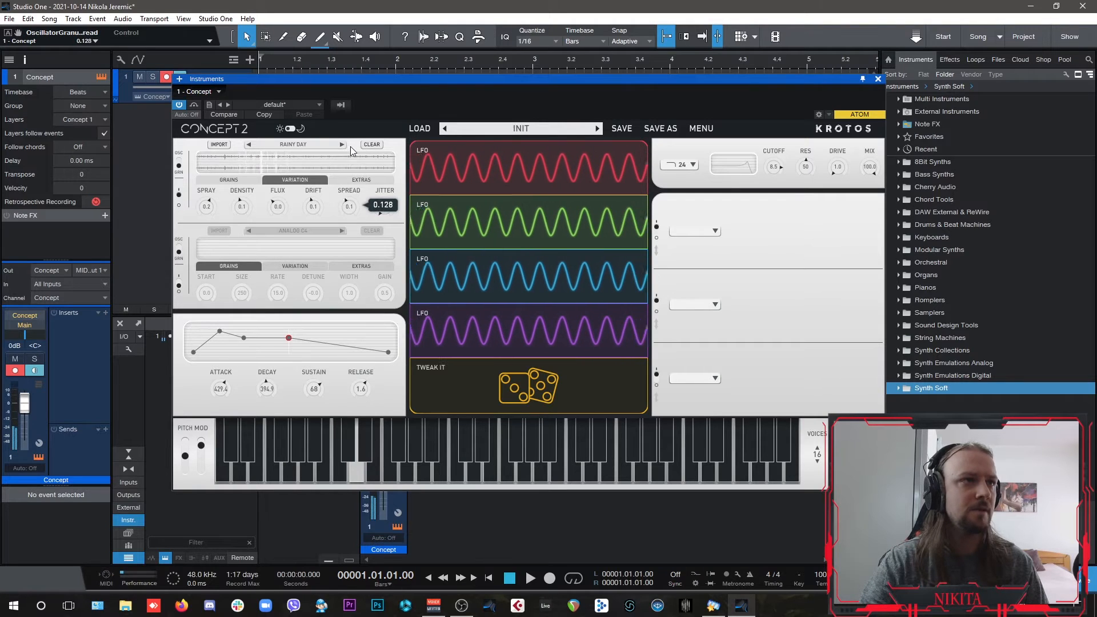
drag(350, 128, 349, 119)
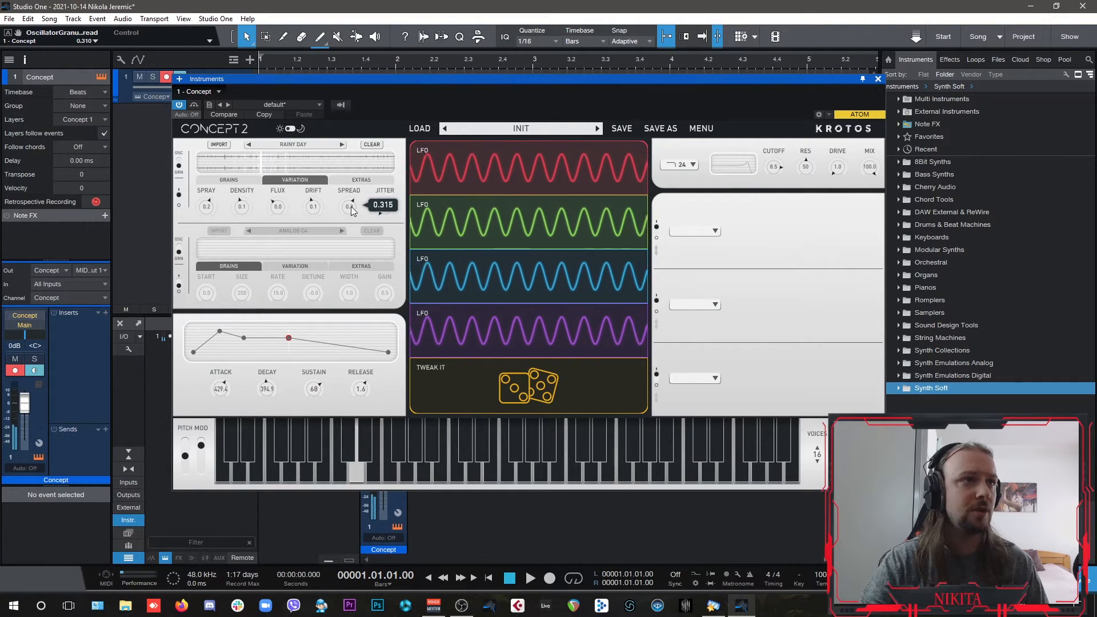
Step: Lower the octave of the Rainy Day granular oscillator to -1 and return to its main grain settings
click(358, 180)
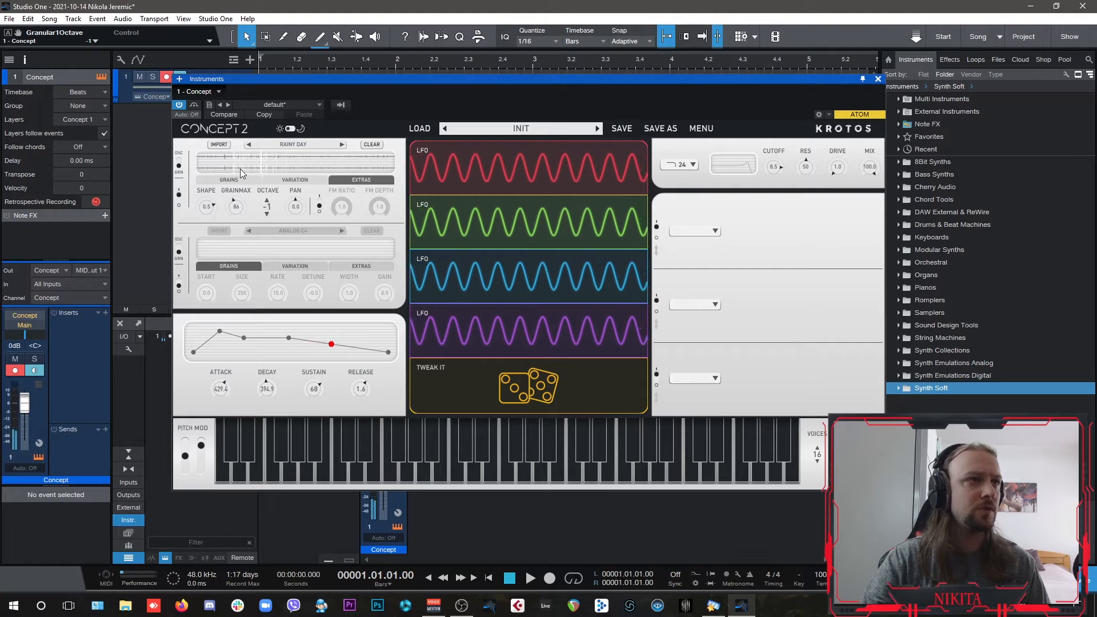
click(224, 181)
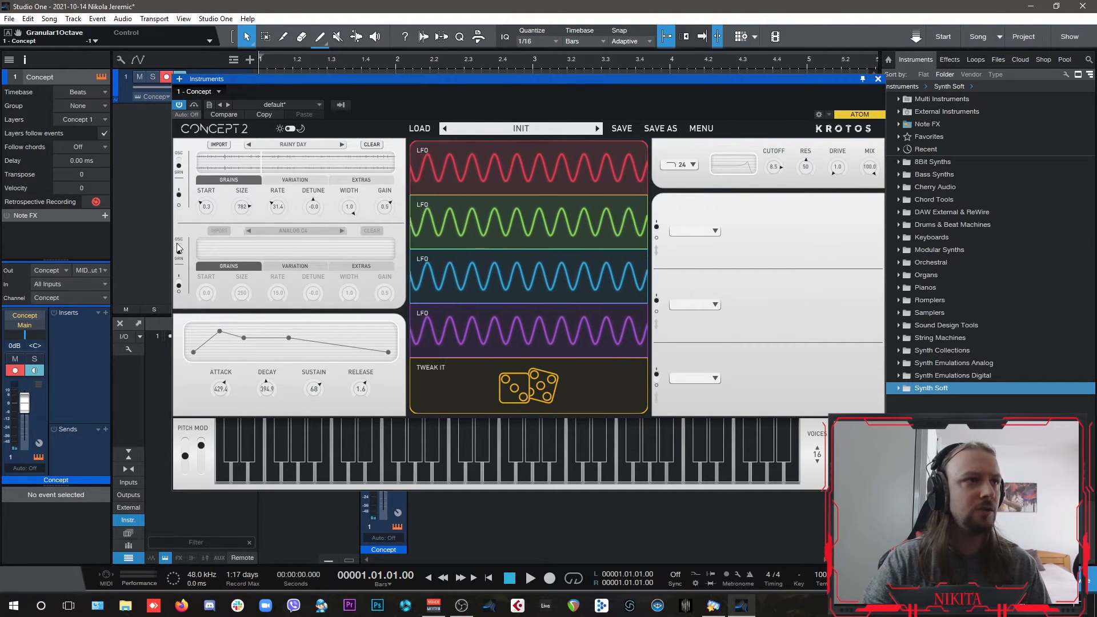
Step: Enable the second granular oscillator and load Guitar Bowed Gentle from the Guitars group of 02_INSTRUMENTS
click(180, 284)
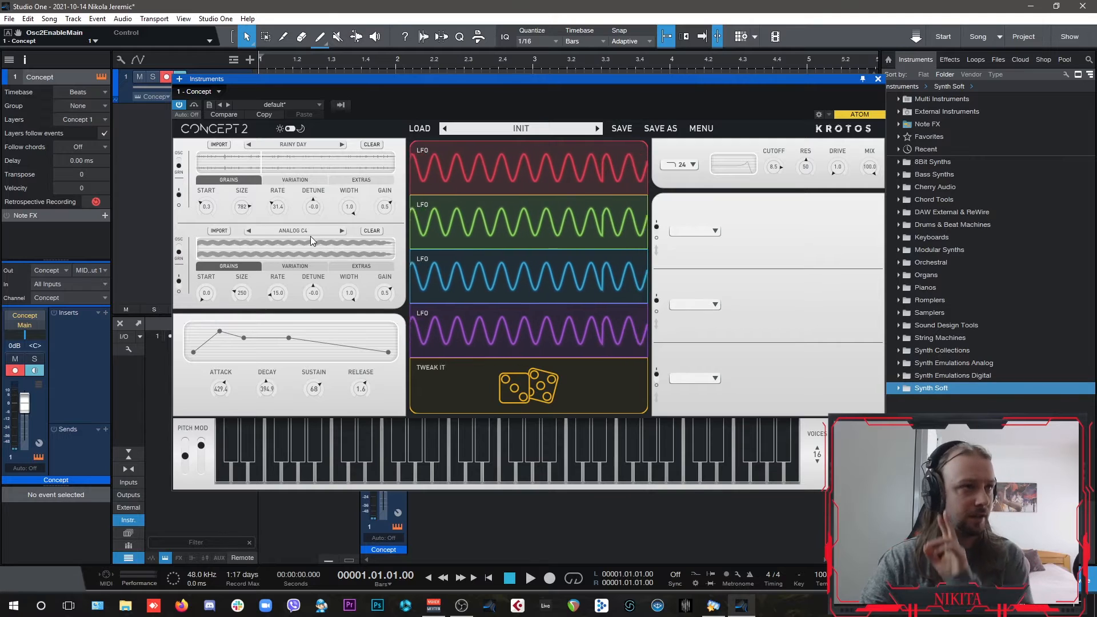
click(310, 232)
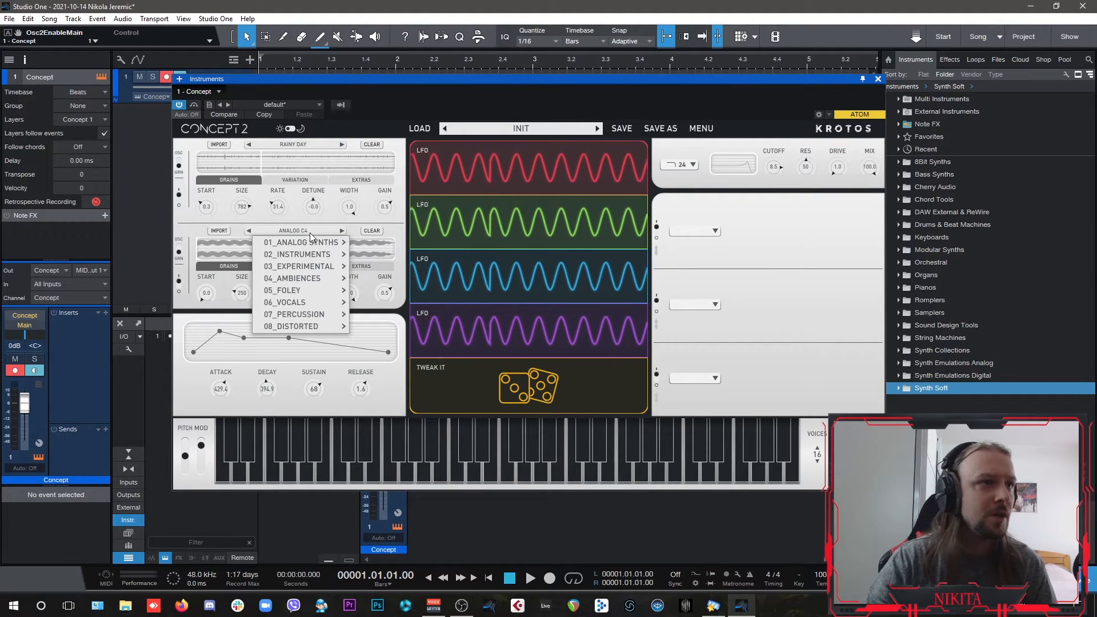
mouse_move(316, 254)
mouse_move(399, 270)
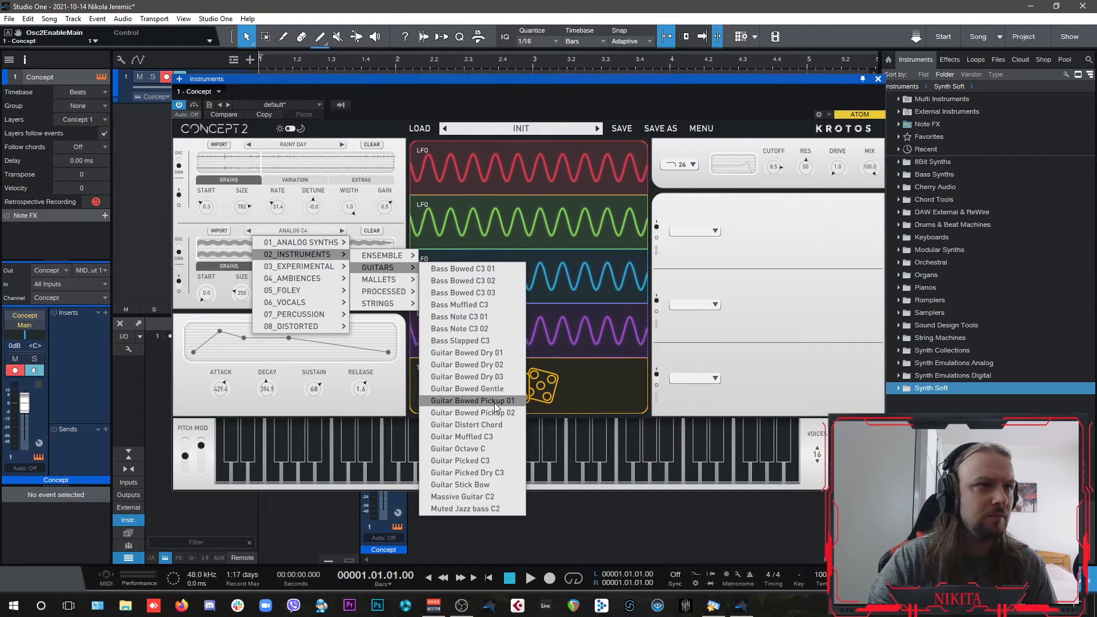
click(487, 390)
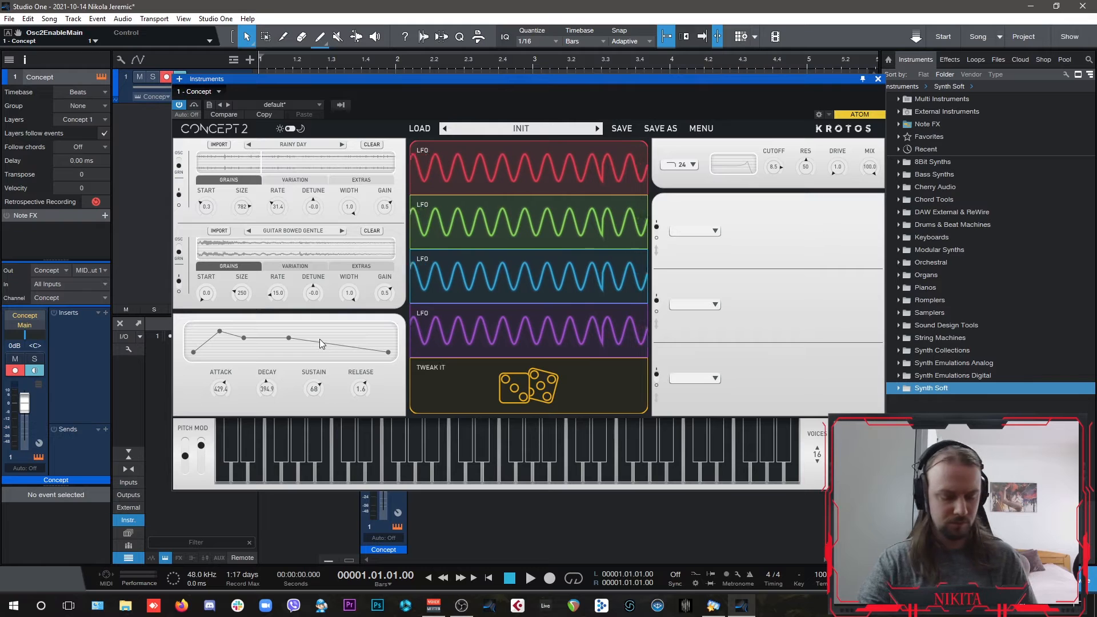
Step: With the first oscillator temporarily disabled, set the second's grain size to 402, rate to 45, spray, density and flux to about 0.1, and spread to 0.2
click(179, 198)
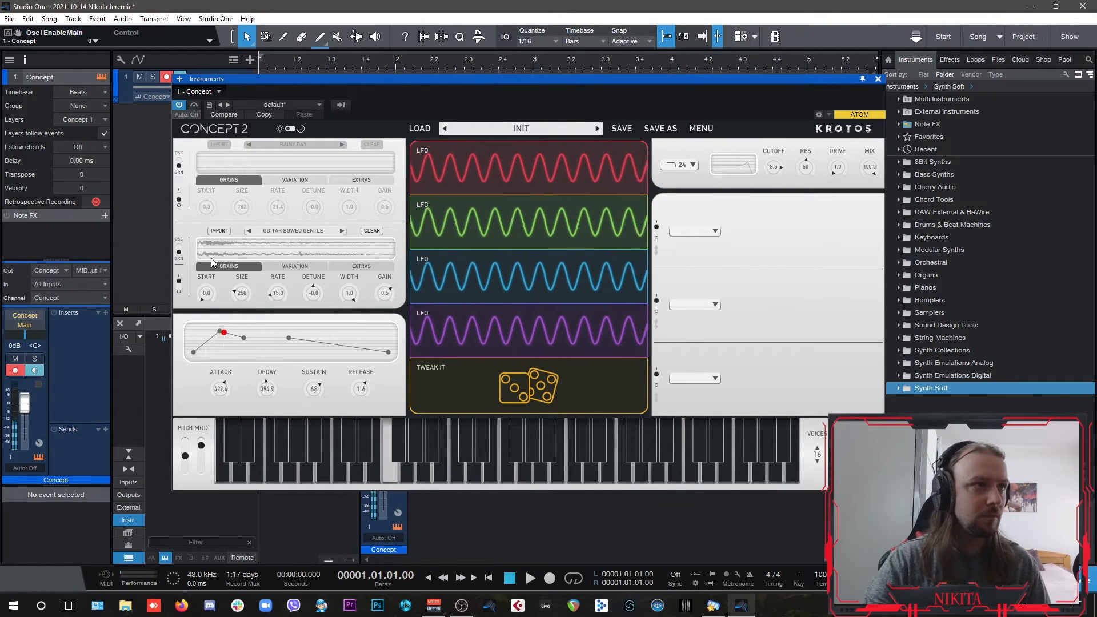
drag(204, 299, 284, 249)
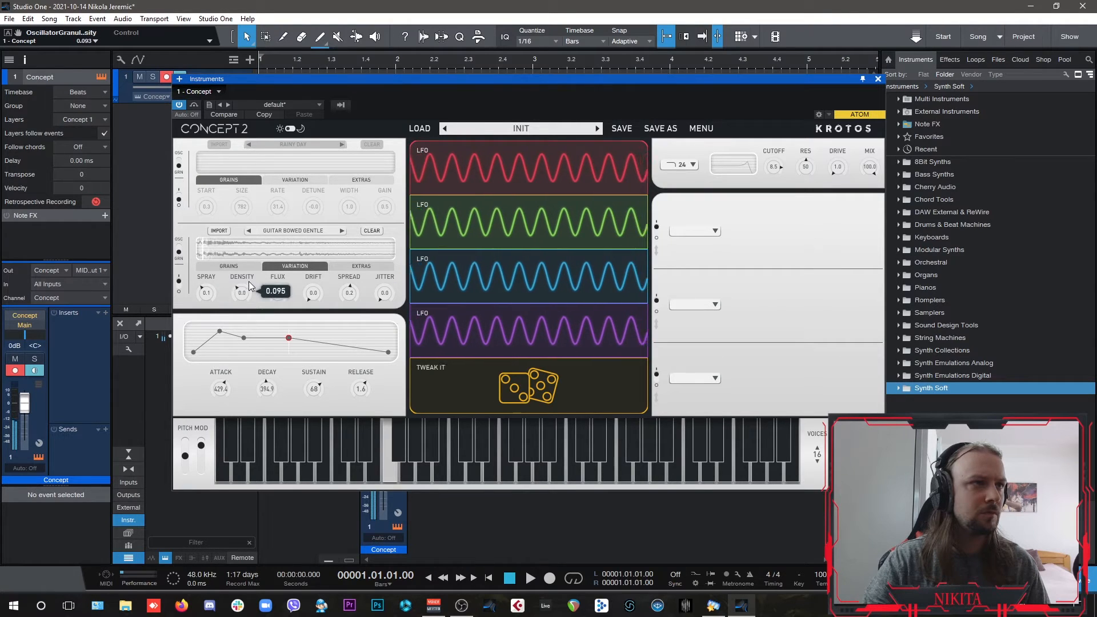
drag(277, 293, 284, 280)
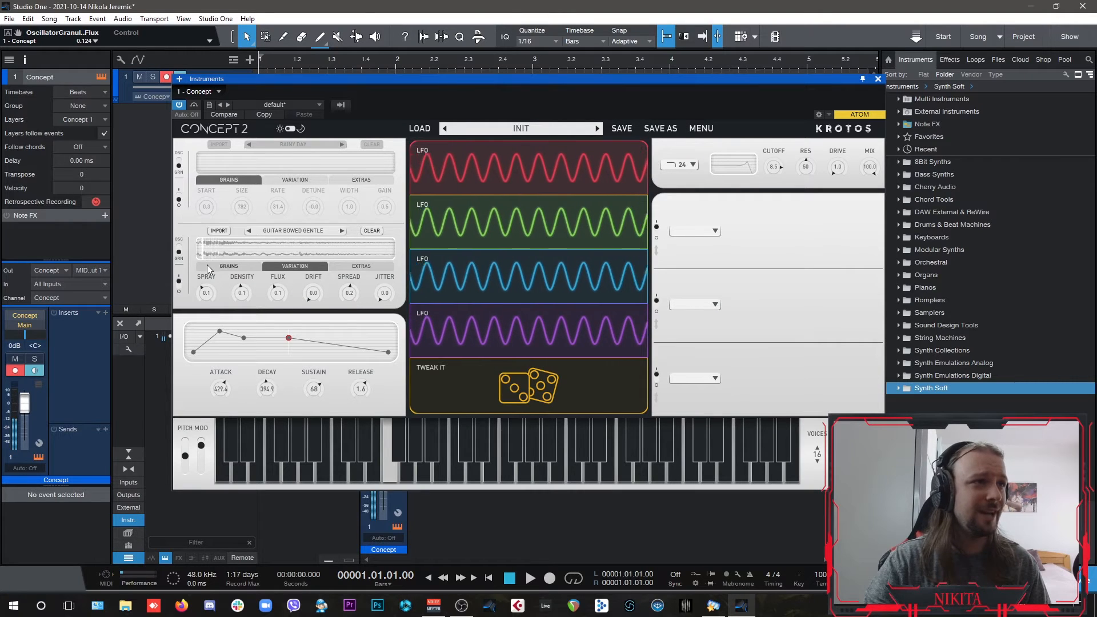
click(229, 265)
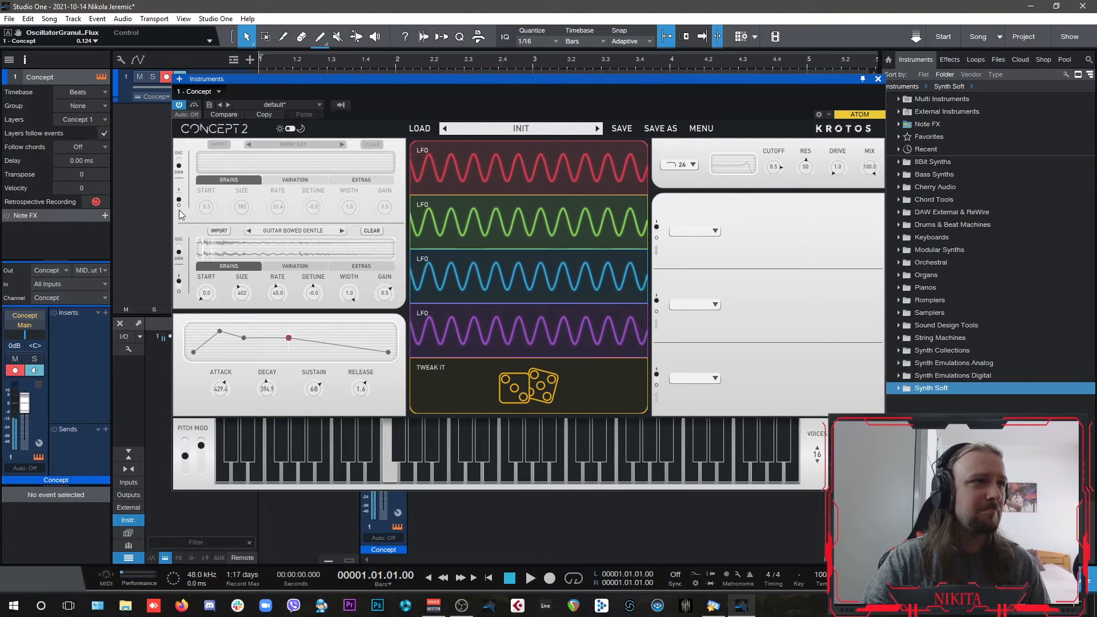
click(180, 199)
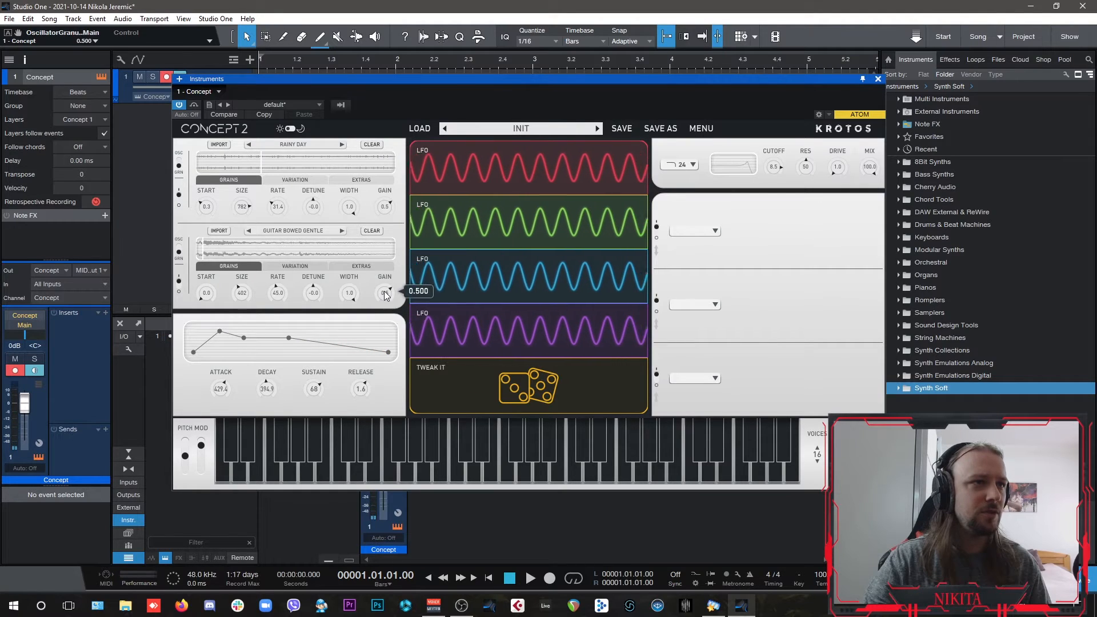
Step: Lower the gain of the Guitar Bowed Gentle oscillator to about 0.17
drag(386, 301, 382, 315)
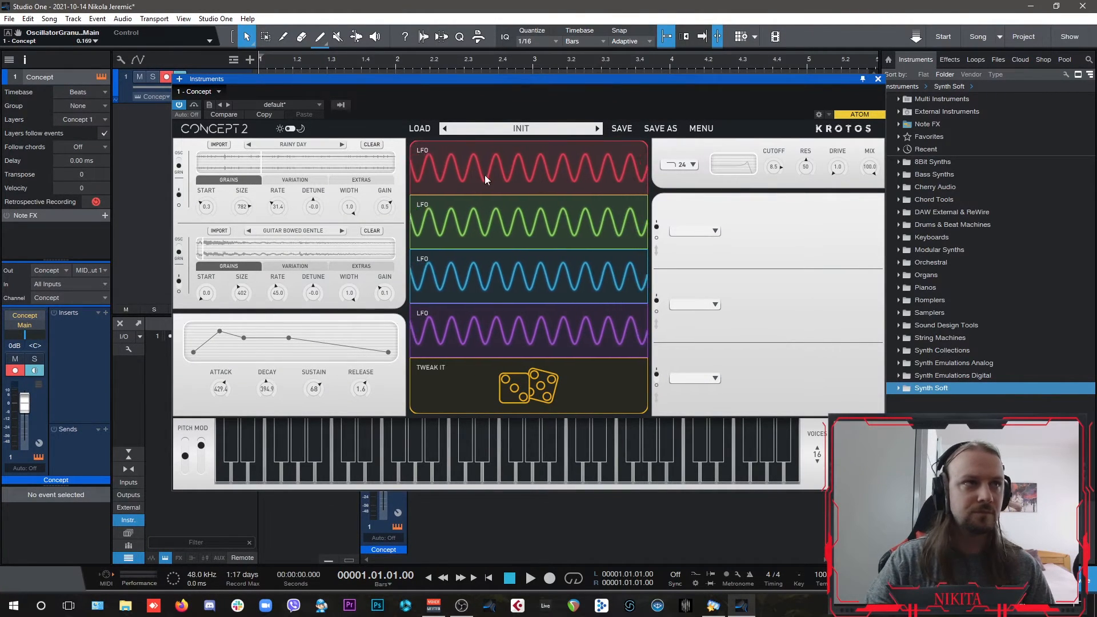
Step: Assign the red LFO to the Rainy Day grain start, widen its modulation depth and set the LFO frequency to about 0.16
click(512, 176)
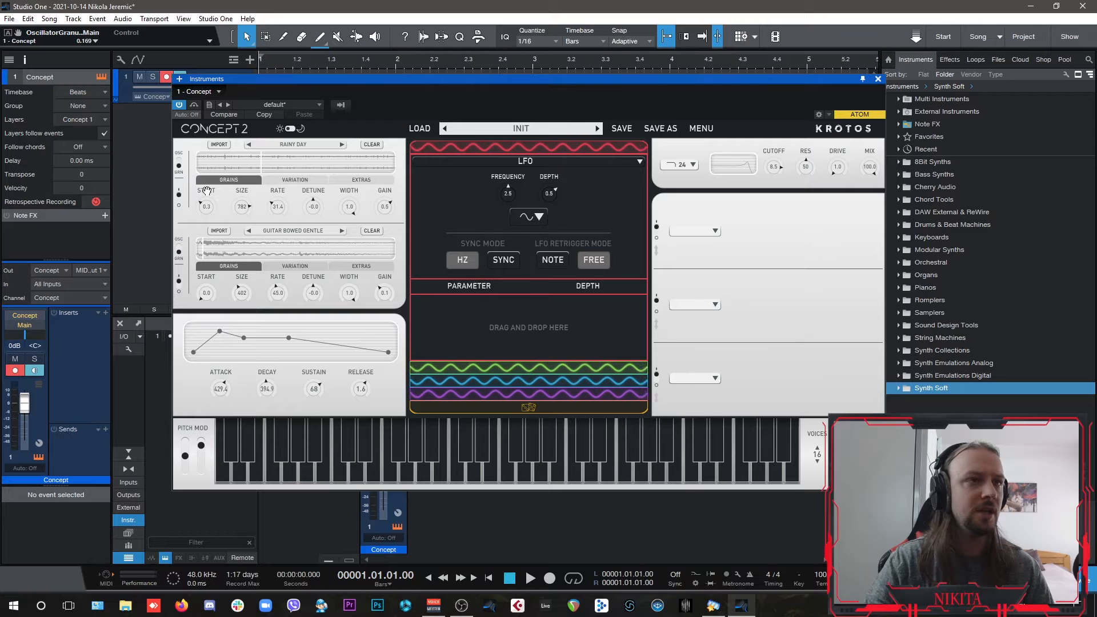
drag(206, 190, 502, 326)
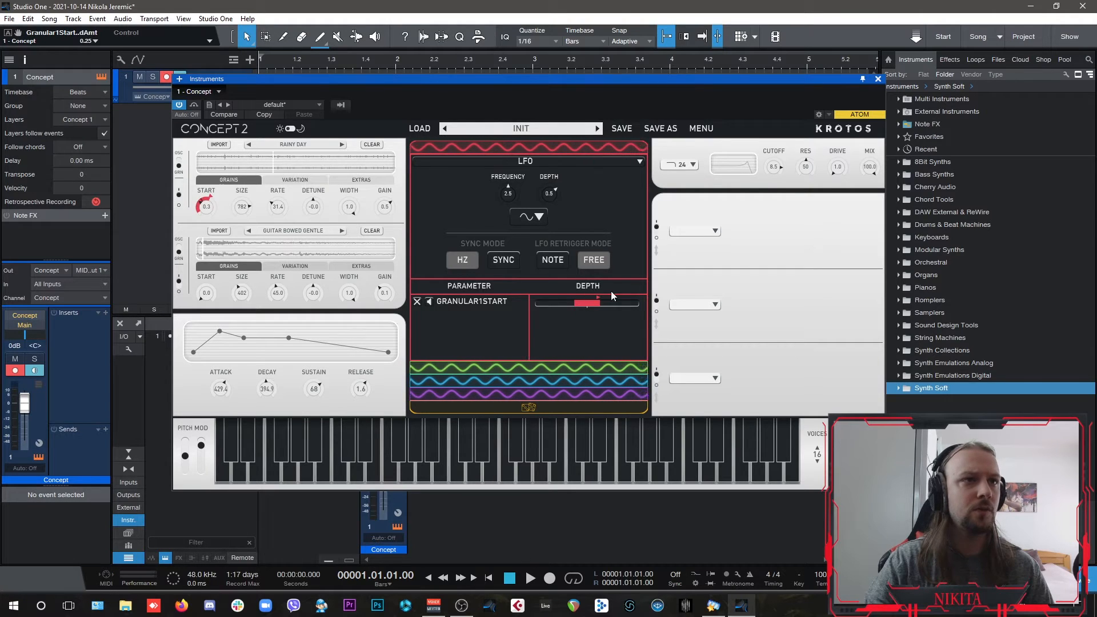
drag(596, 303, 600, 297)
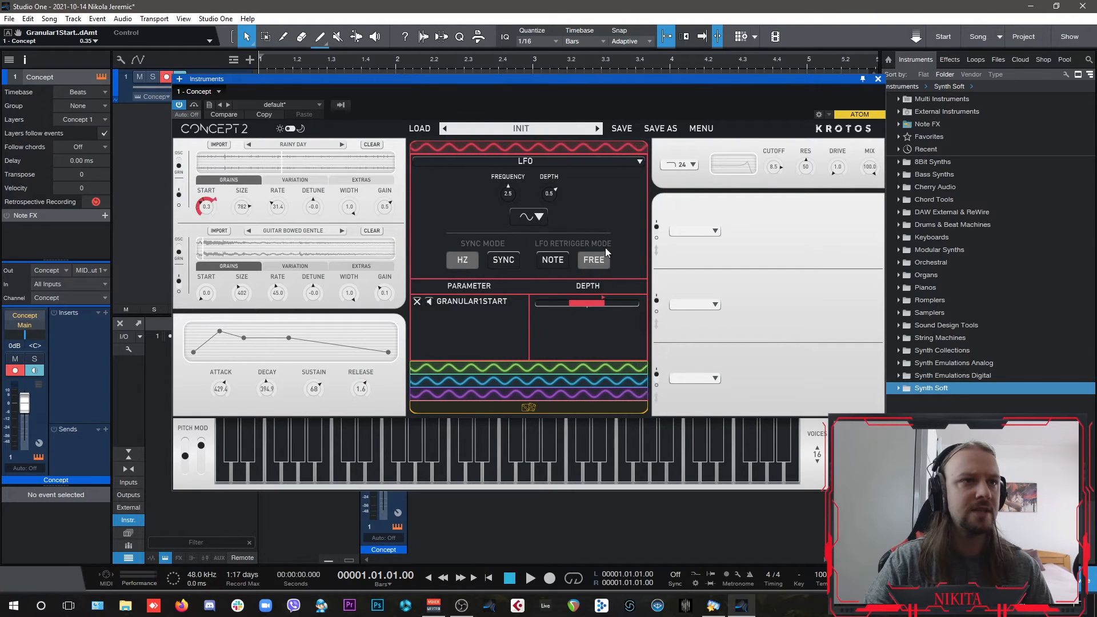
drag(505, 190, 514, 225)
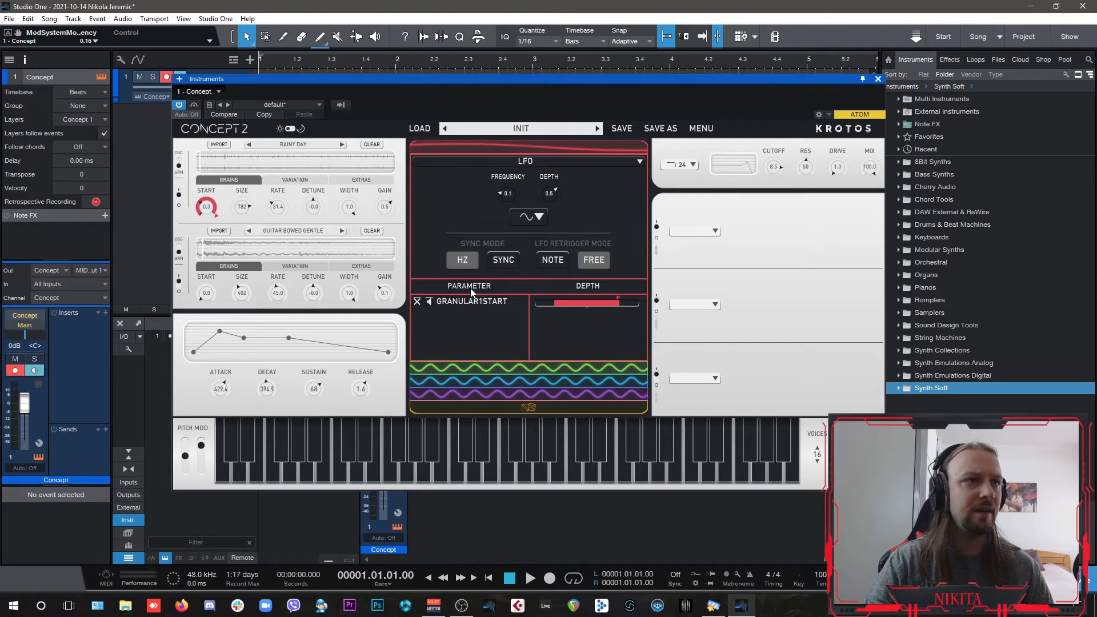
click(467, 150)
Step: Assign the green LFO to the Guitar Bowed Gentle start, with start about 0.53, a wide modulation depth and LFO frequency 0.12
click(501, 215)
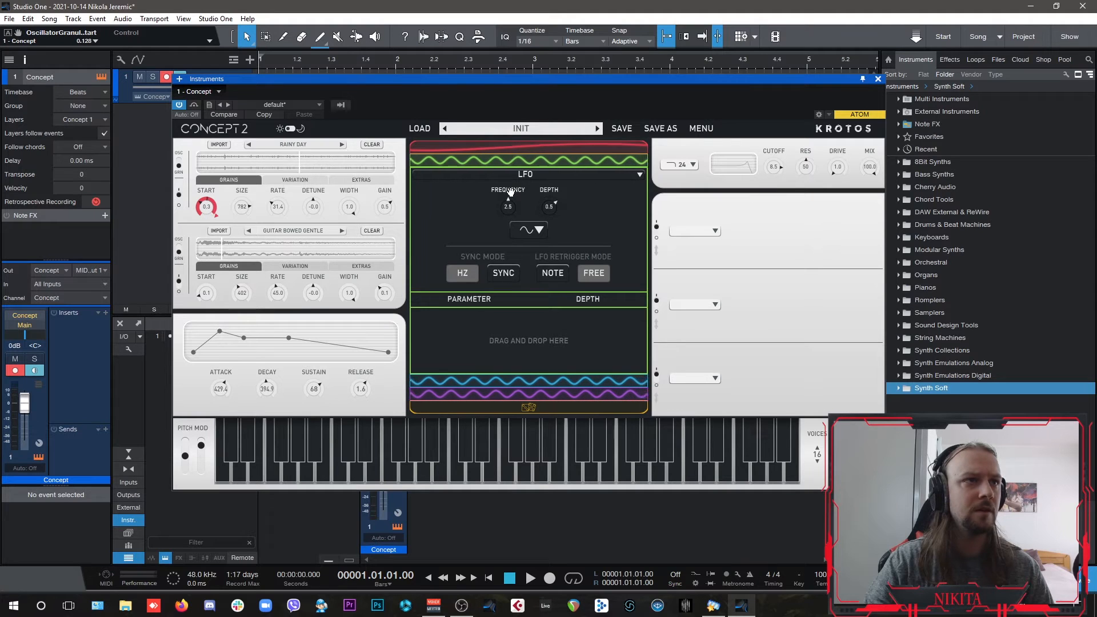
drag(207, 280, 526, 211)
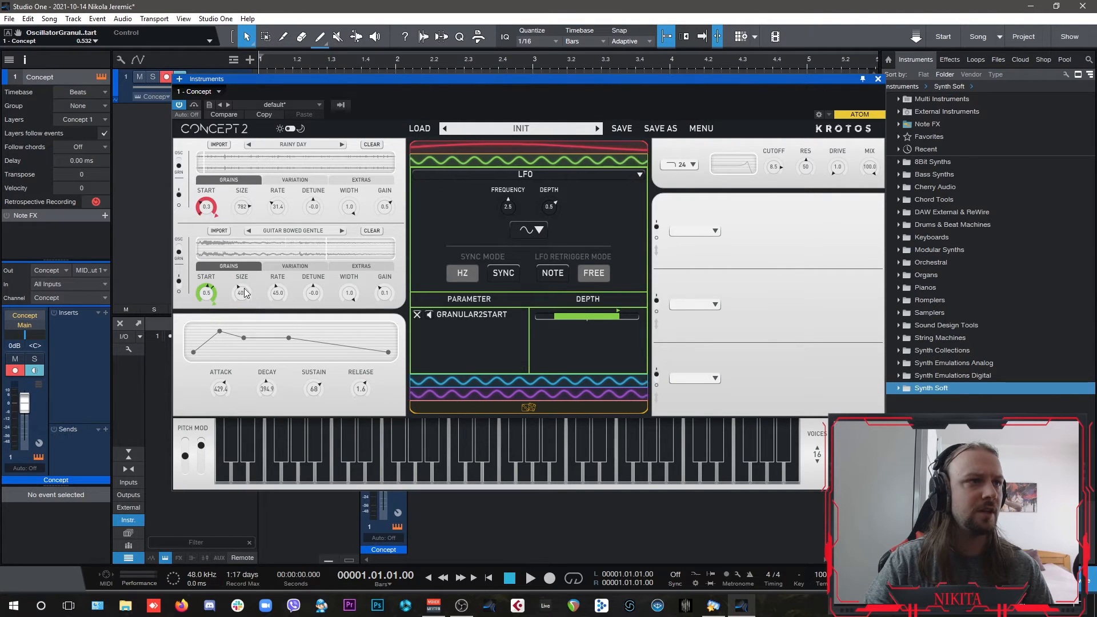
drag(504, 231, 502, 244)
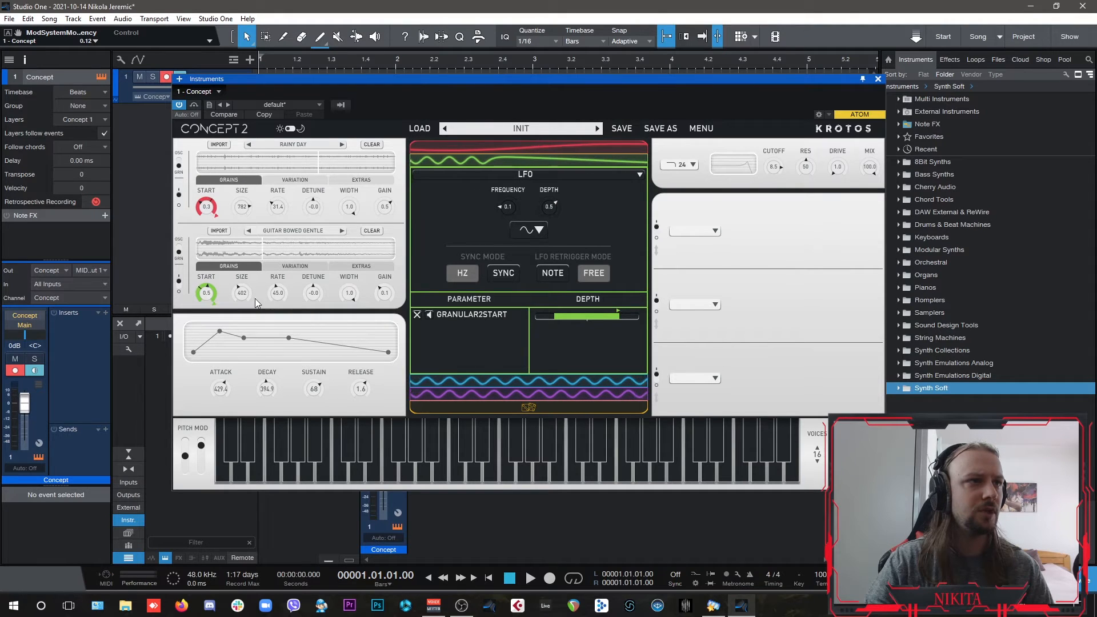
Step: Set the Guitar Bowed Gentle spray to about 0.66 and return to the overview of all modulators
click(286, 266)
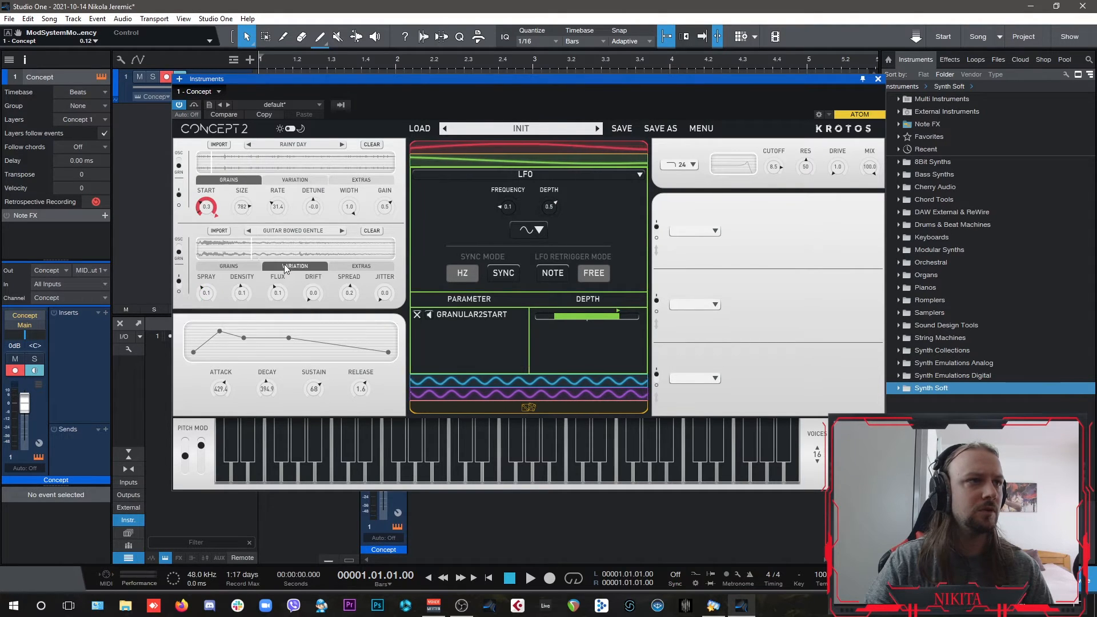
drag(211, 248, 214, 236)
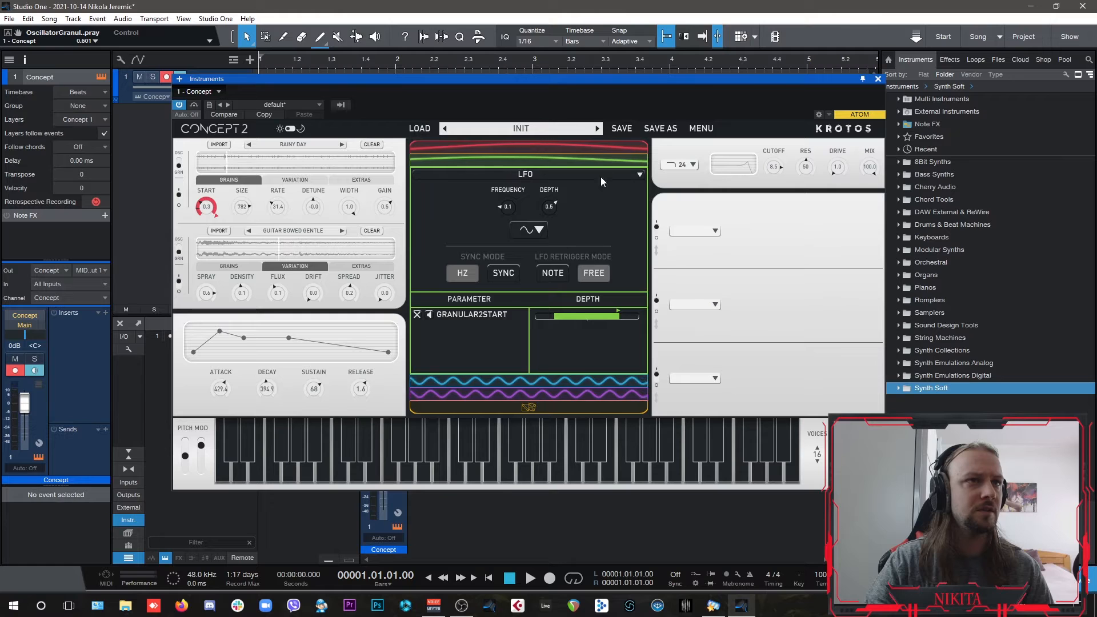
click(633, 173)
click(598, 159)
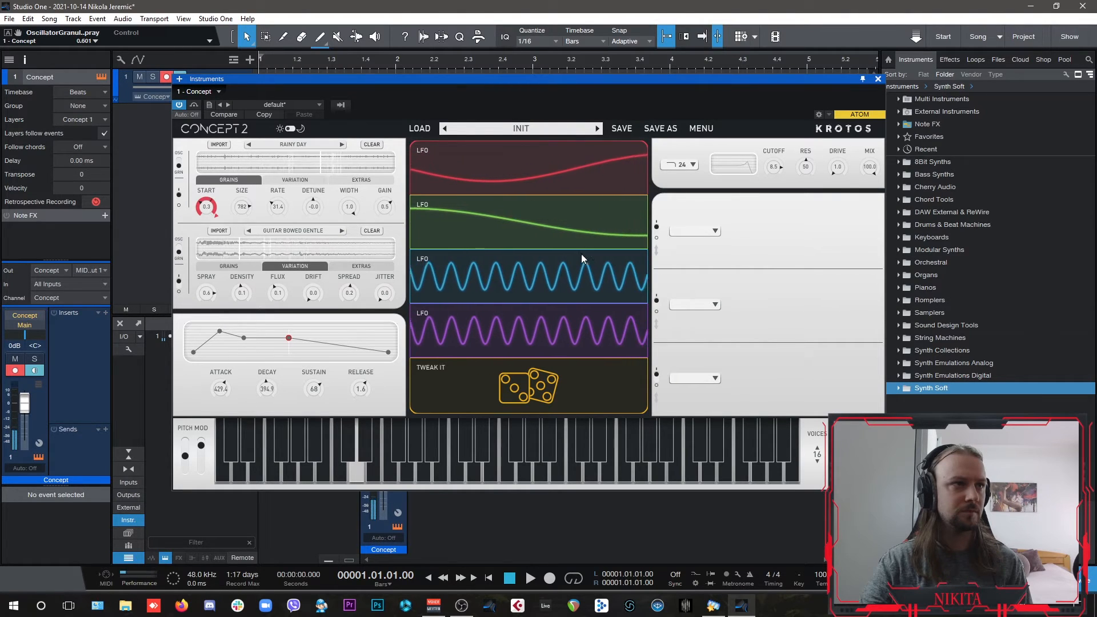
Step: Set the Guitar Bowed Gentle start to about 0.17, its modulation depth to 0.22 and its gain to about 0.31
click(228, 265)
drag(205, 292, 192, 318)
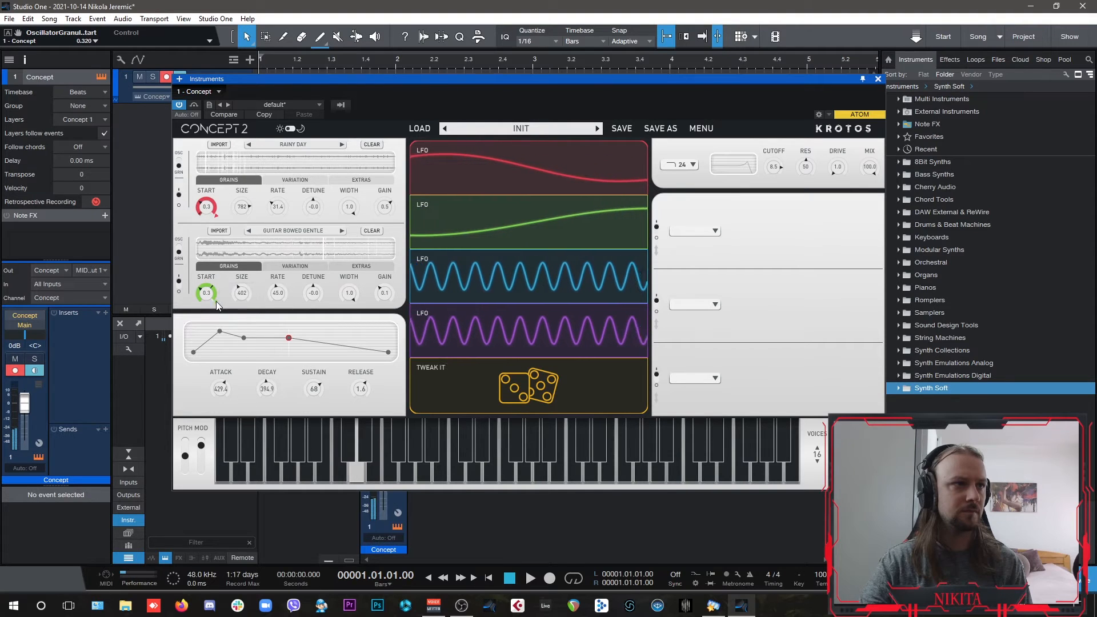
drag(197, 355, 190, 382)
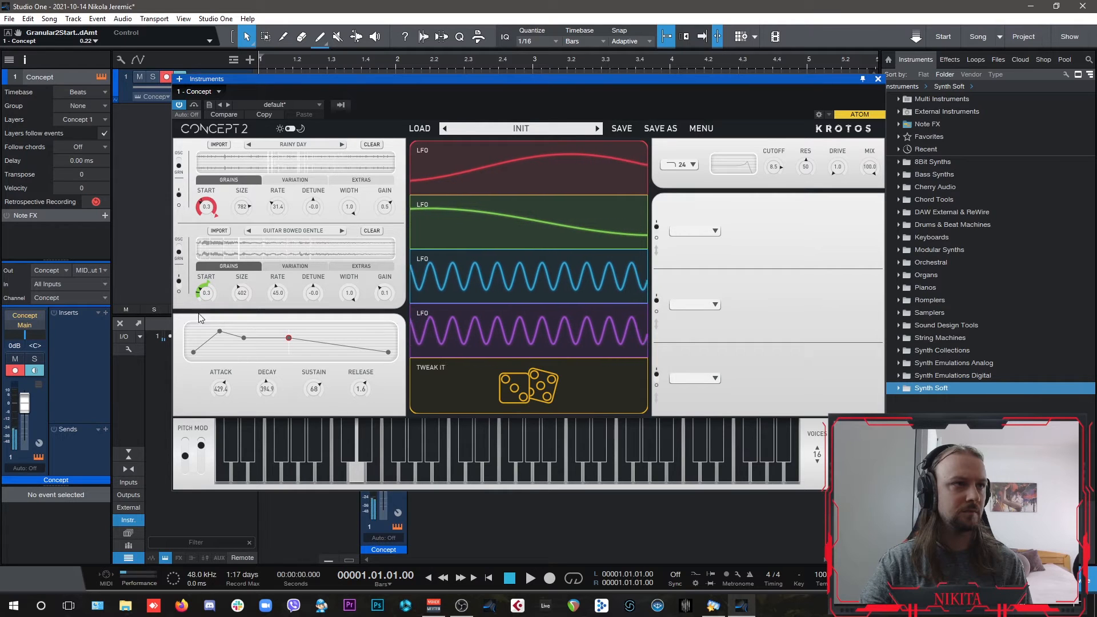
drag(205, 293, 196, 316)
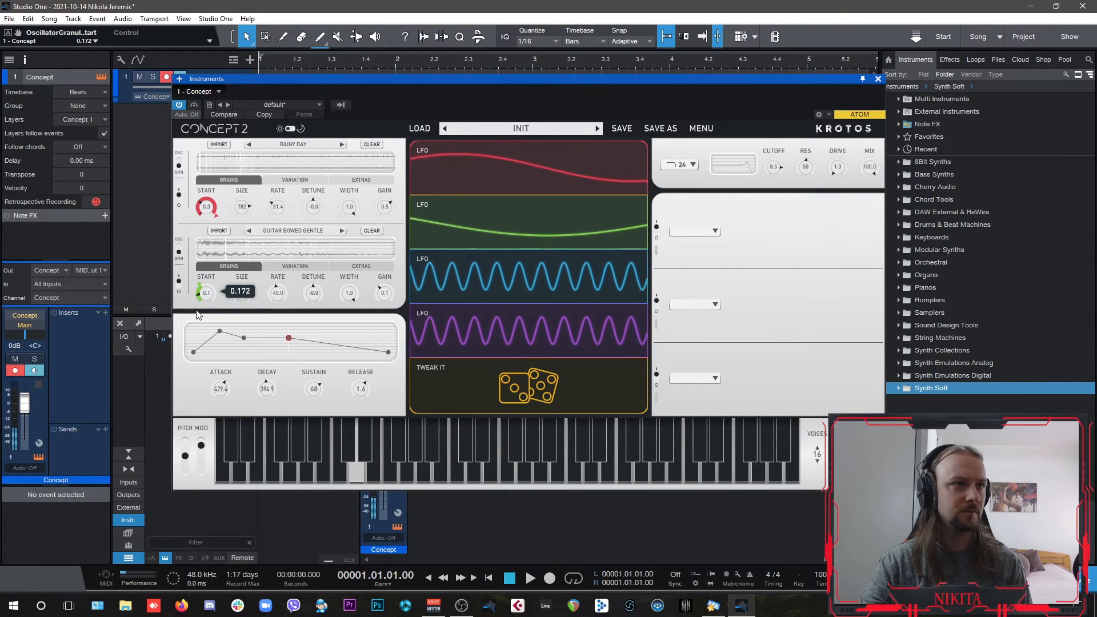
drag(378, 297, 389, 279)
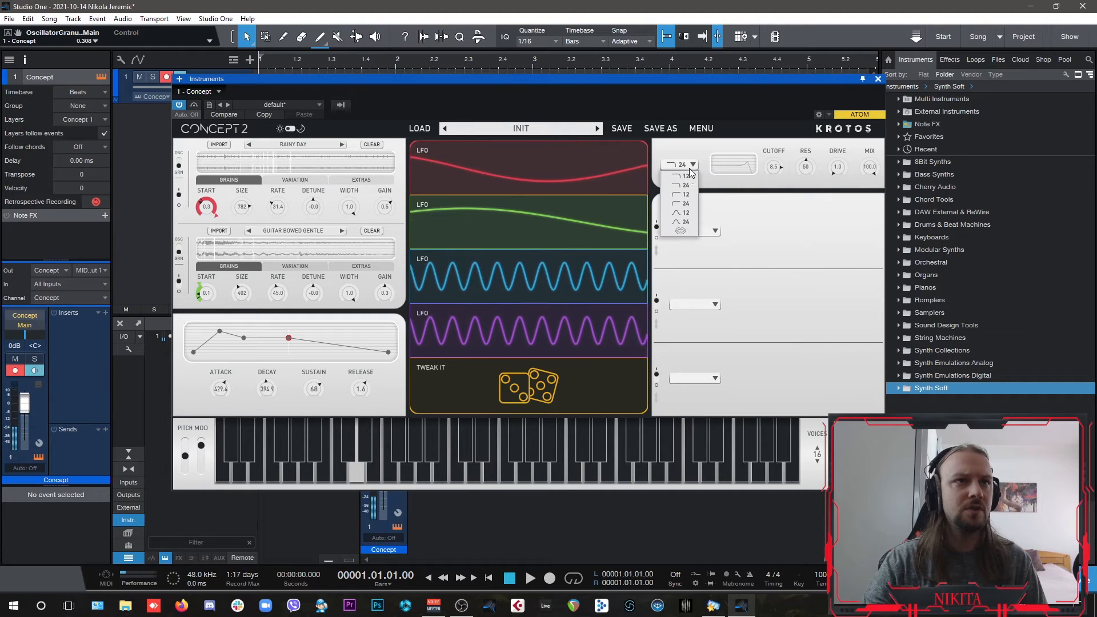
Step: Switch the filter to the 12 dB low-pass and set cutoff to about 2021 Hz, resonance to 37 and drive to 15.8%
click(690, 180)
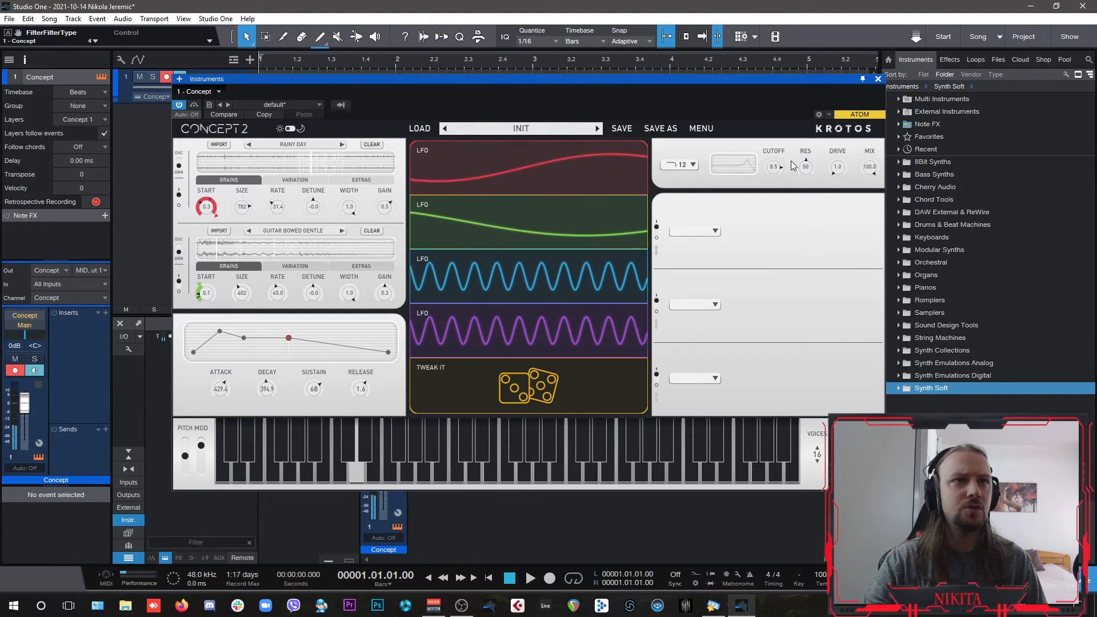
drag(804, 176, 768, 209)
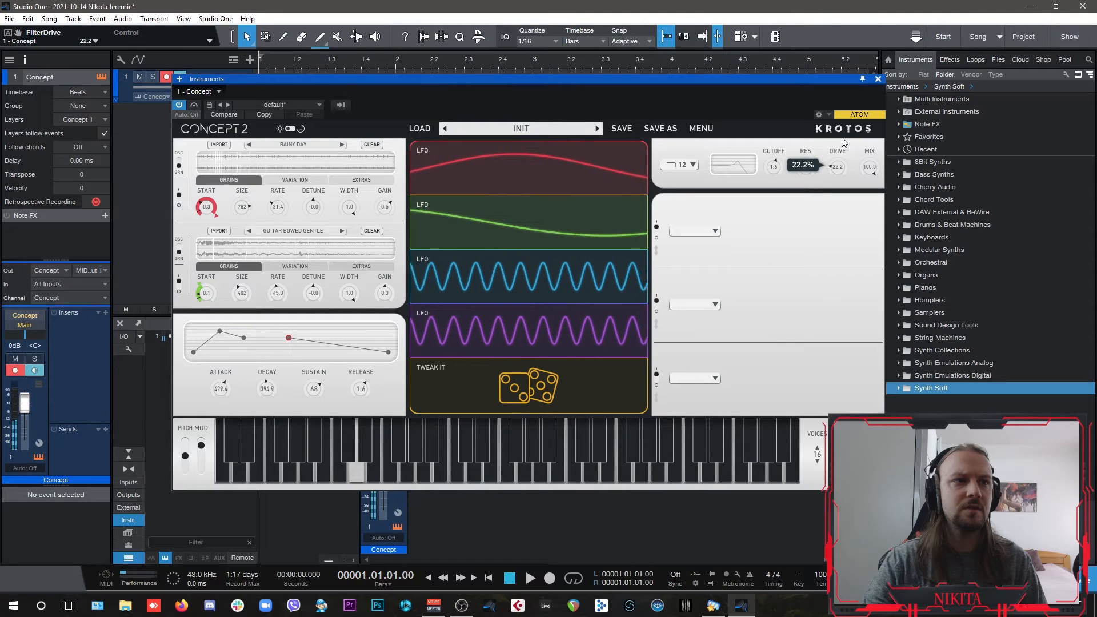
drag(843, 139, 844, 147)
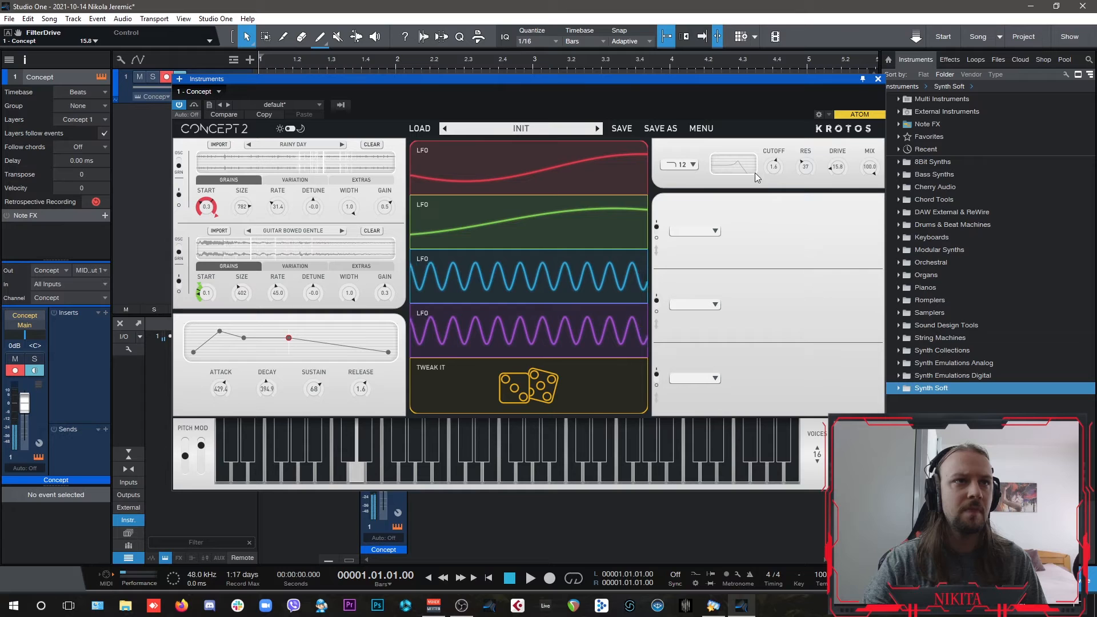
scroll(777, 169, up, 2)
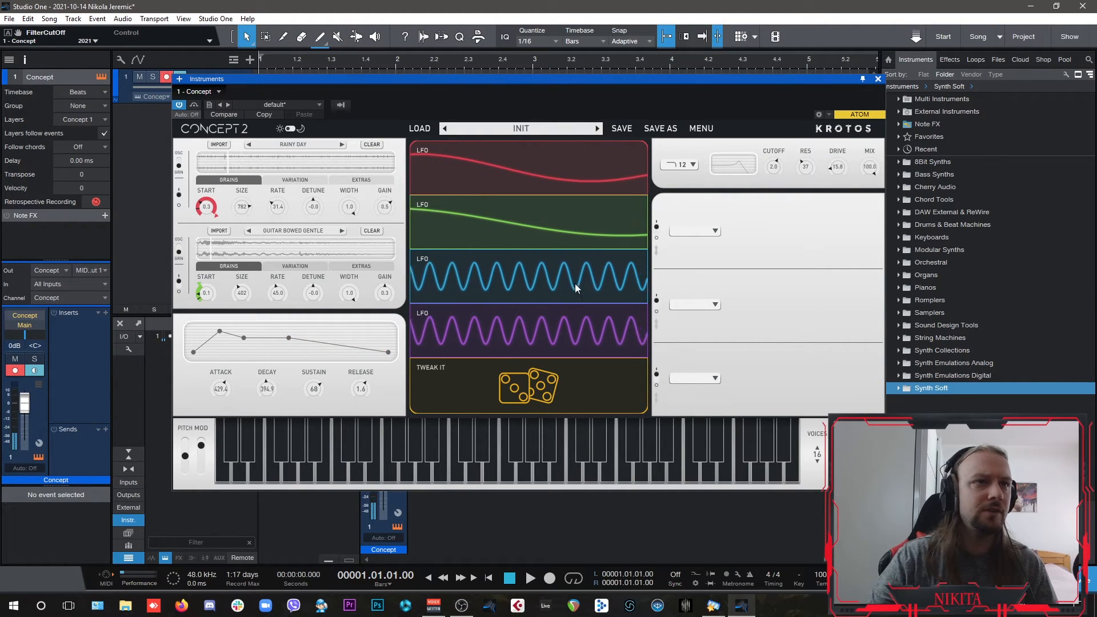
Step: Change the purple modulator to Mod Wheel, assign the filter cutoff to it and set the base cutoff to 282 Hz
click(534, 311)
click(640, 203)
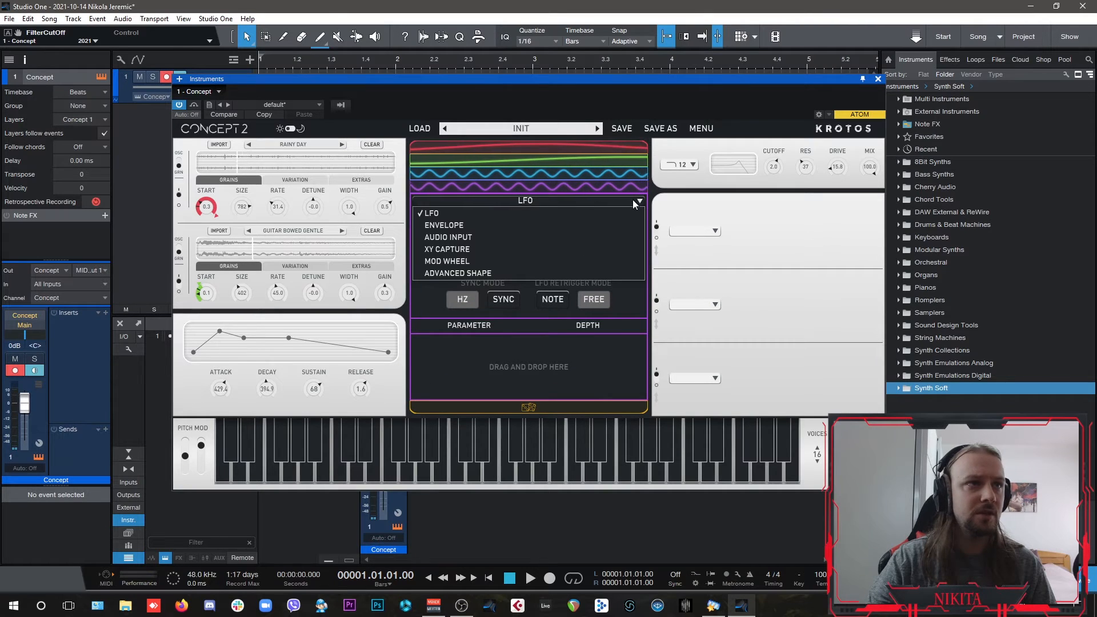
click(460, 262)
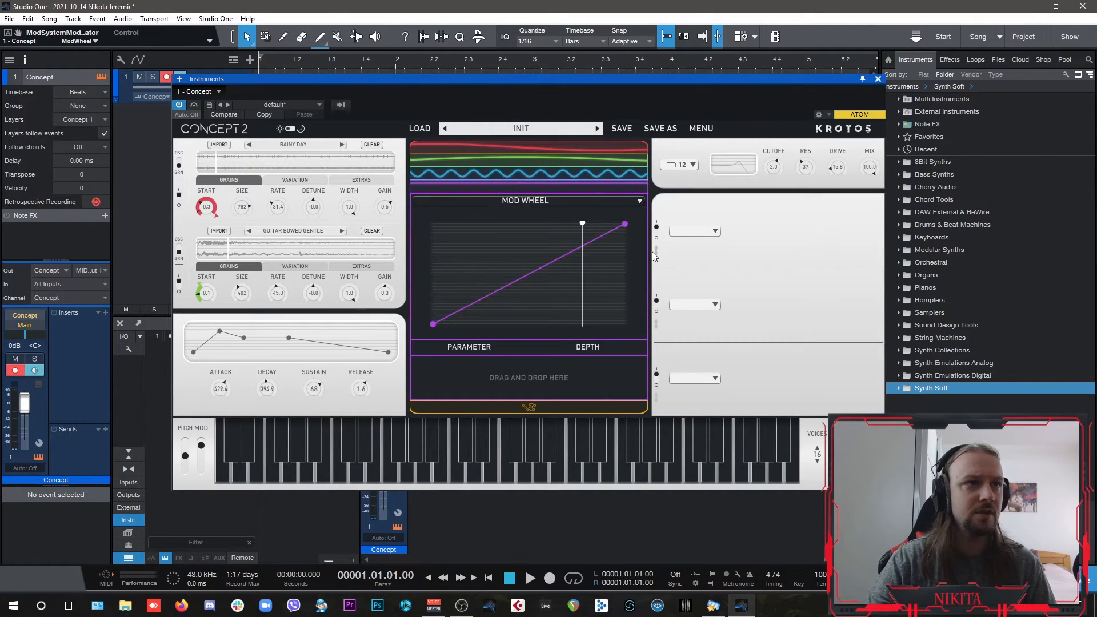
drag(772, 152, 529, 377)
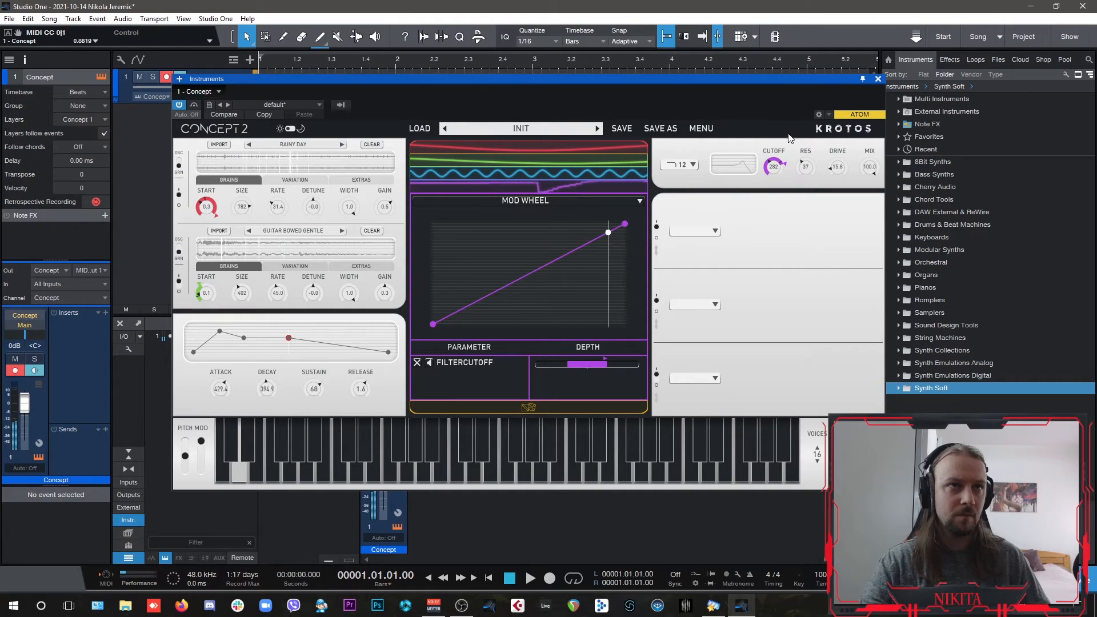
Step: Lower the filter resonance to 29% and return to the overview of all modulators
mouse_move(804, 173)
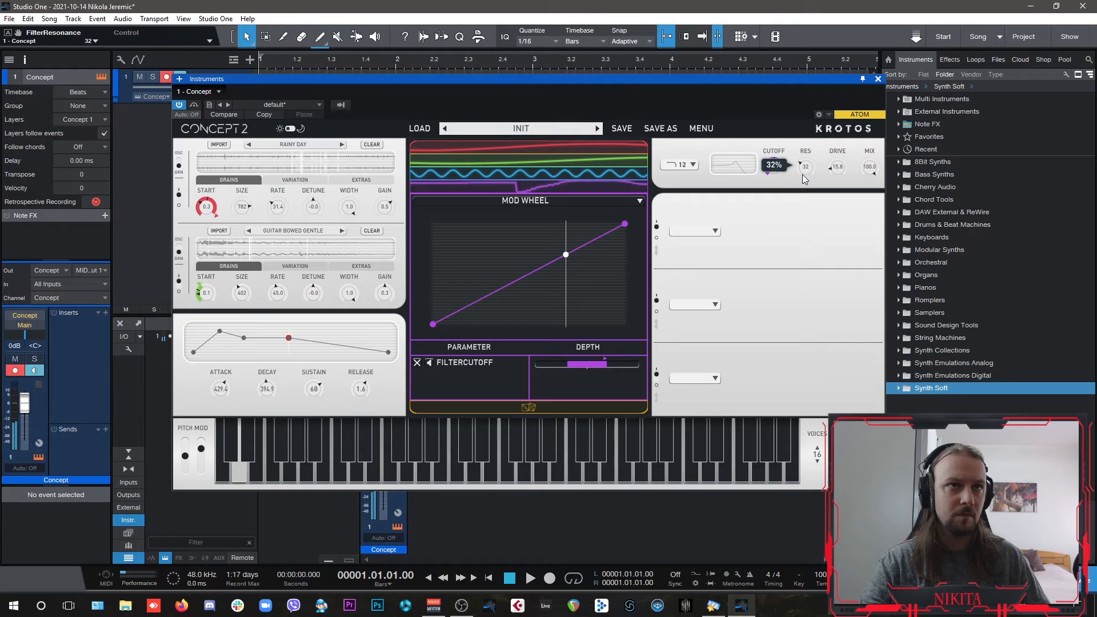
drag(803, 174, 802, 178)
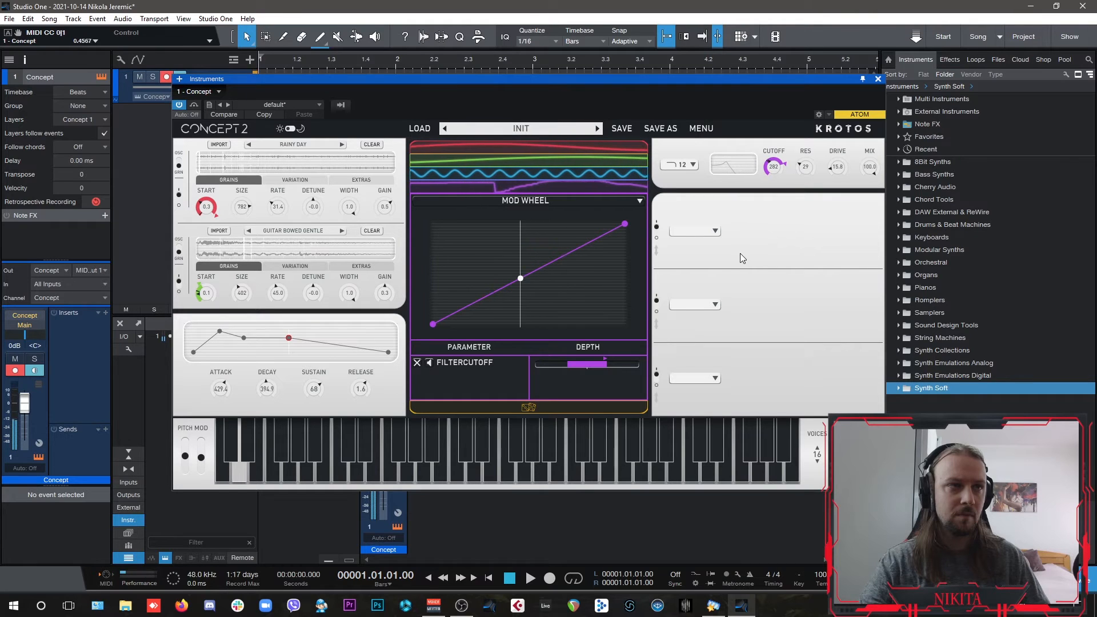
click(627, 188)
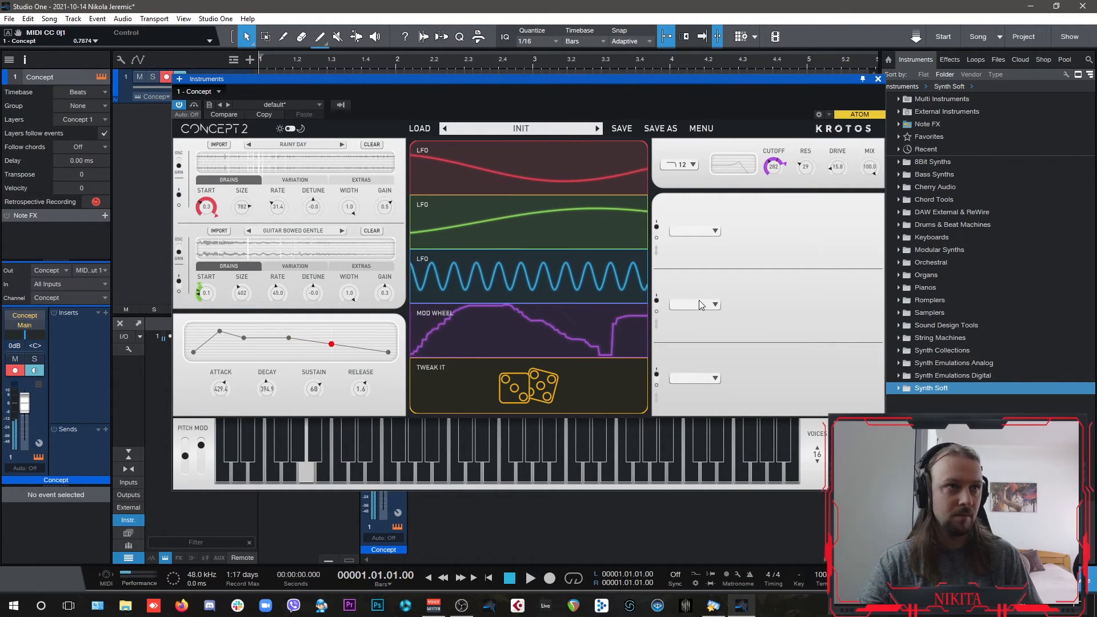
Step: Add a Ring Mod in the first effect slot with depth about 0.3, frequency 6.9, amount 0.6 and rate 2.1
click(710, 232)
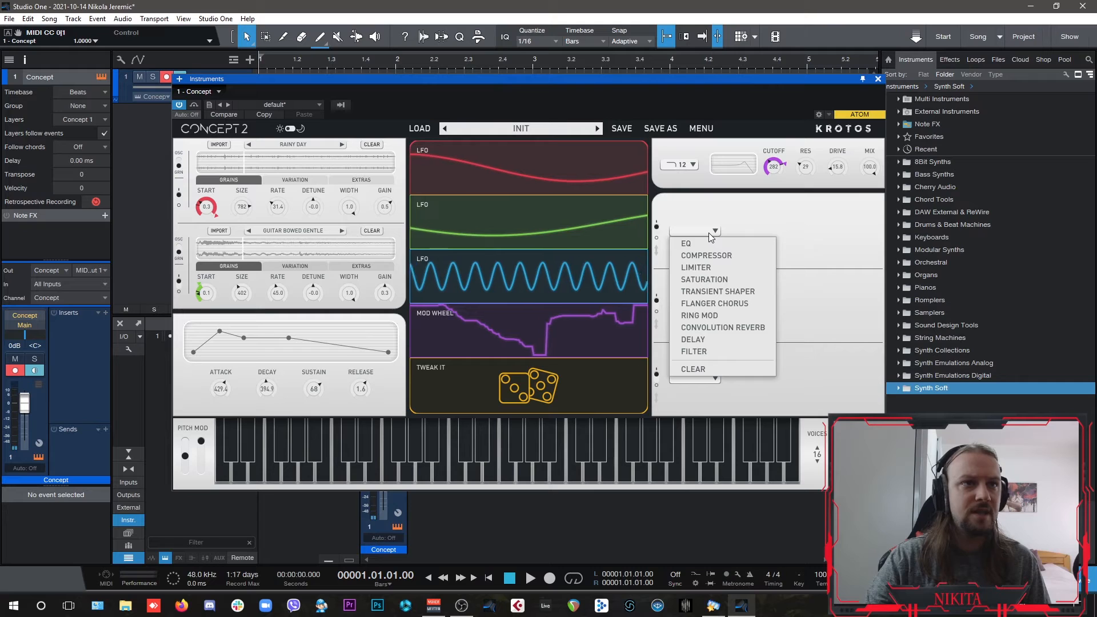
click(708, 315)
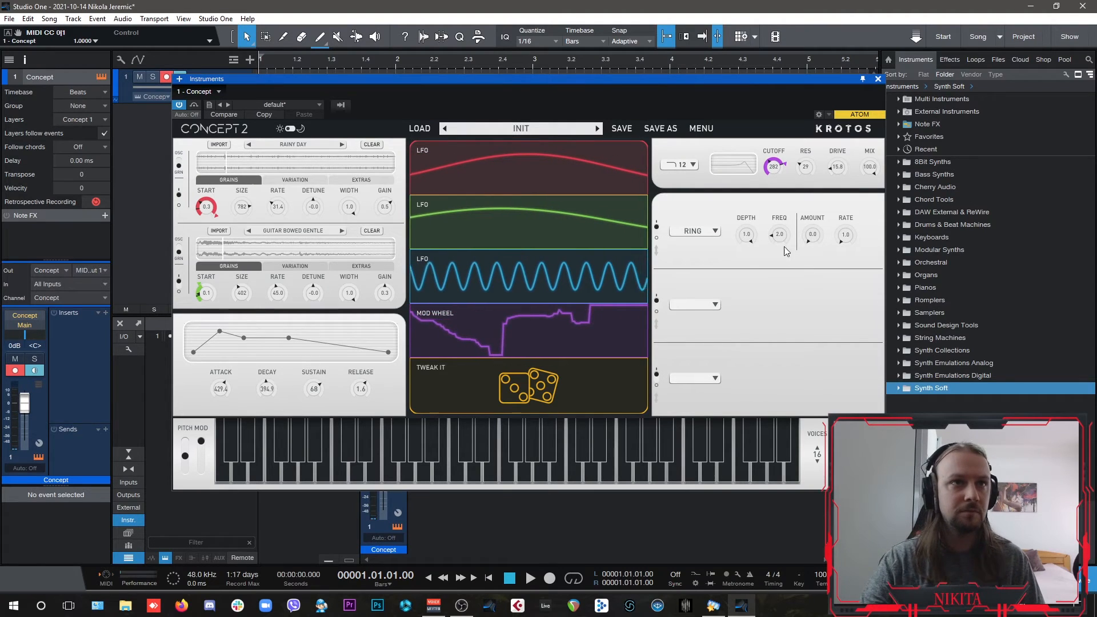
drag(752, 236, 793, 140)
drag(810, 230, 817, 202)
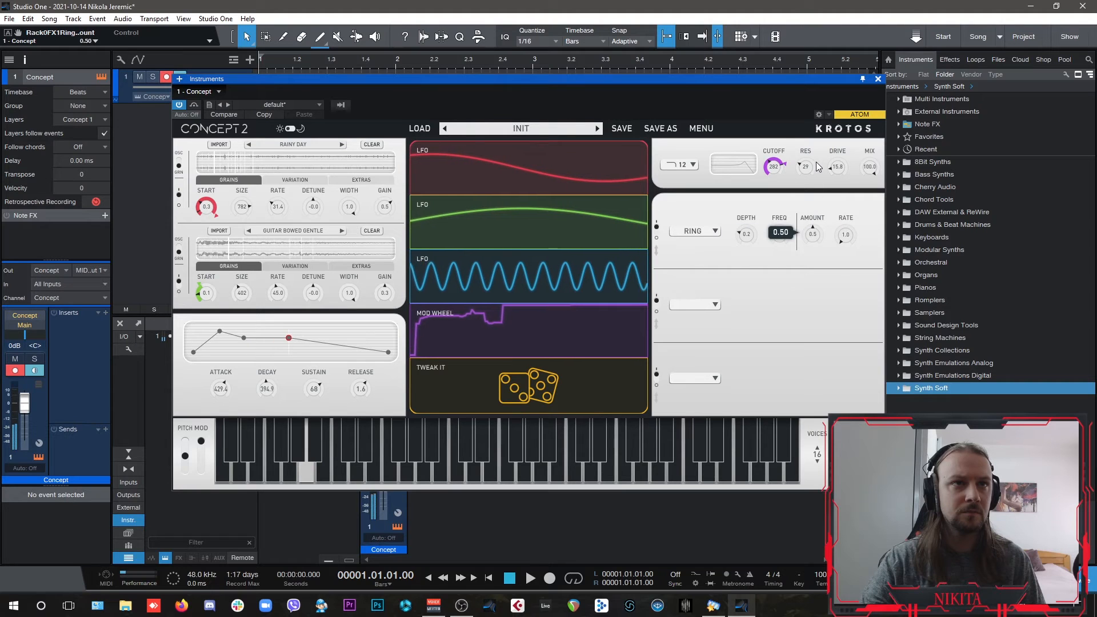
drag(820, 153, 820, 152)
drag(846, 235, 853, 216)
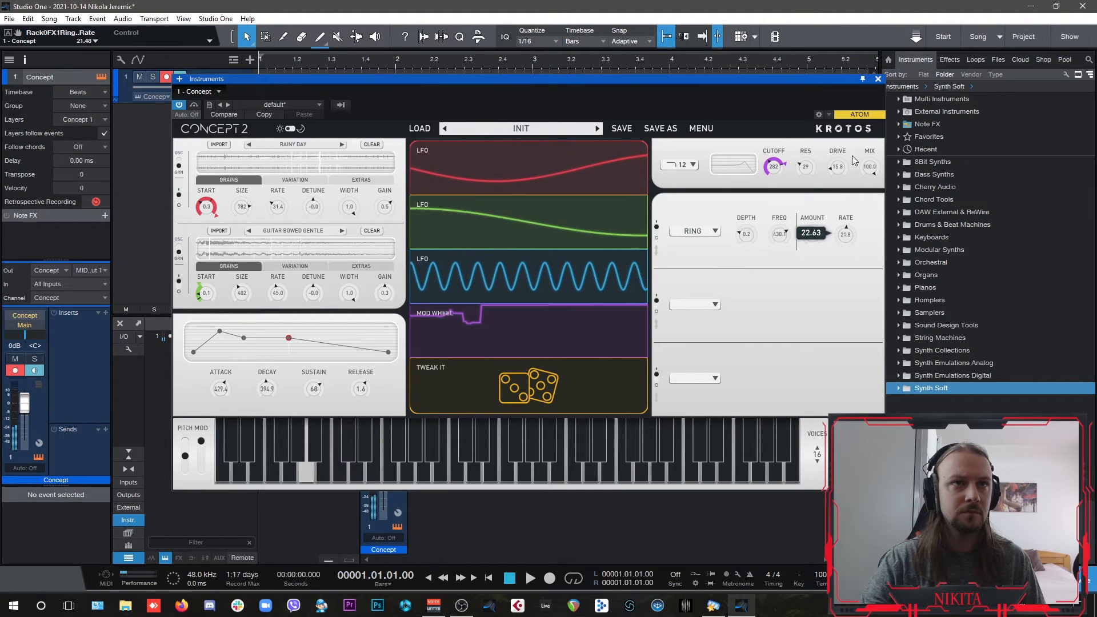
drag(852, 205, 813, 210)
drag(744, 236, 764, 172)
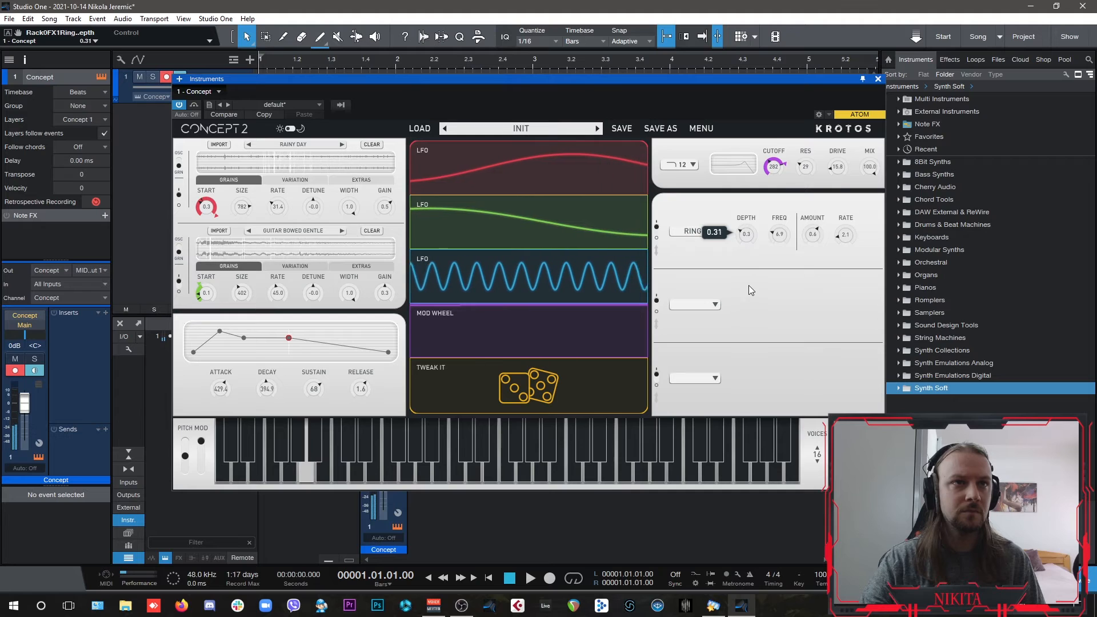
Step: Try the ring modulator with a lower amount of 0.3, an adjusted frequency and a depth of about 0.9
drag(751, 309, 752, 310)
drag(812, 234, 801, 276)
drag(779, 234, 762, 195)
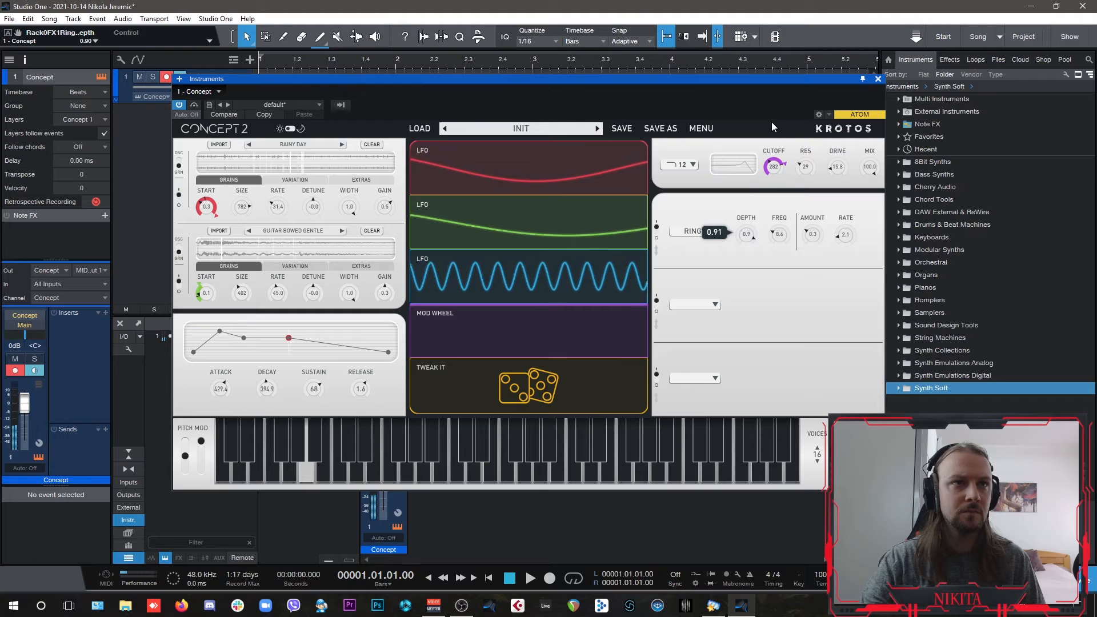
Step: Set the ring modulator to depth about 0.46, frequency 63.2, amount 0.5 and rate 88.1
drag(771, 112, 768, 215)
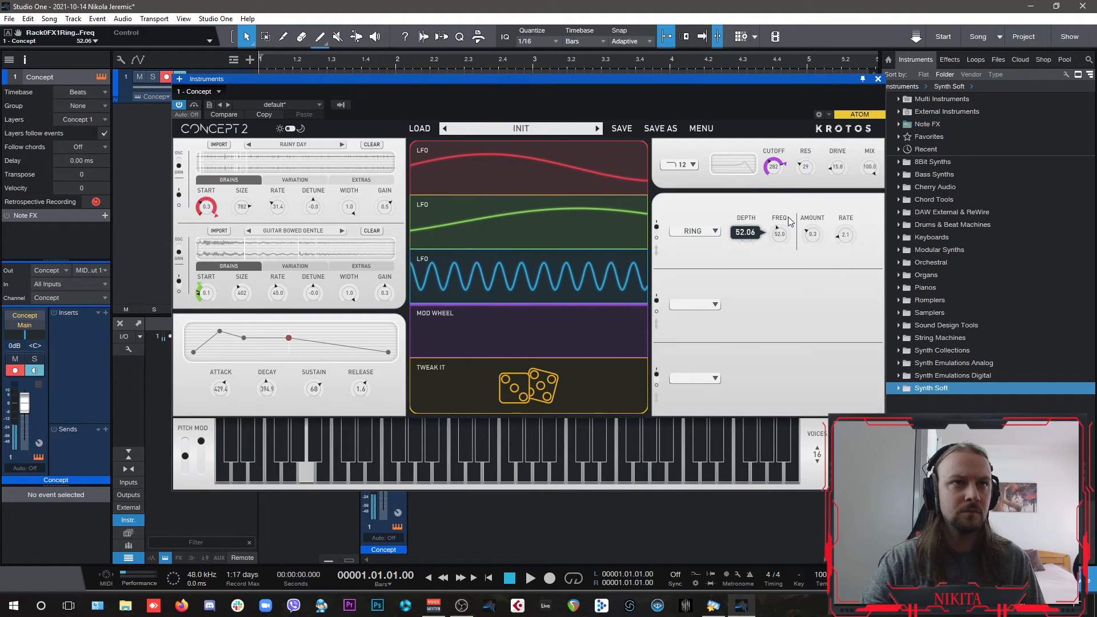
click(808, 237)
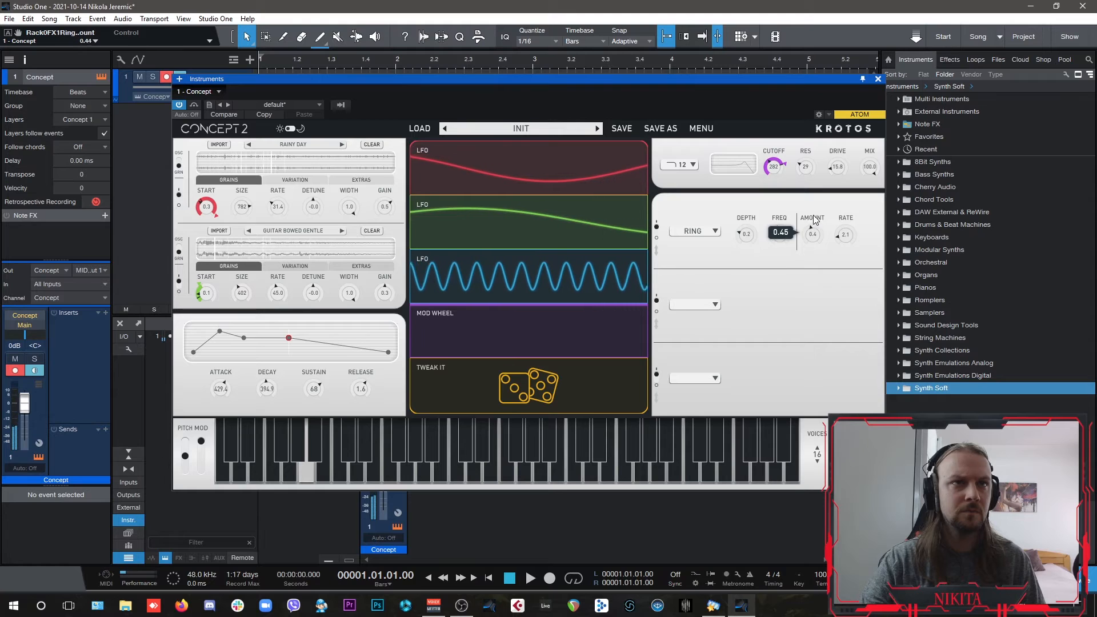
drag(846, 235, 852, 130)
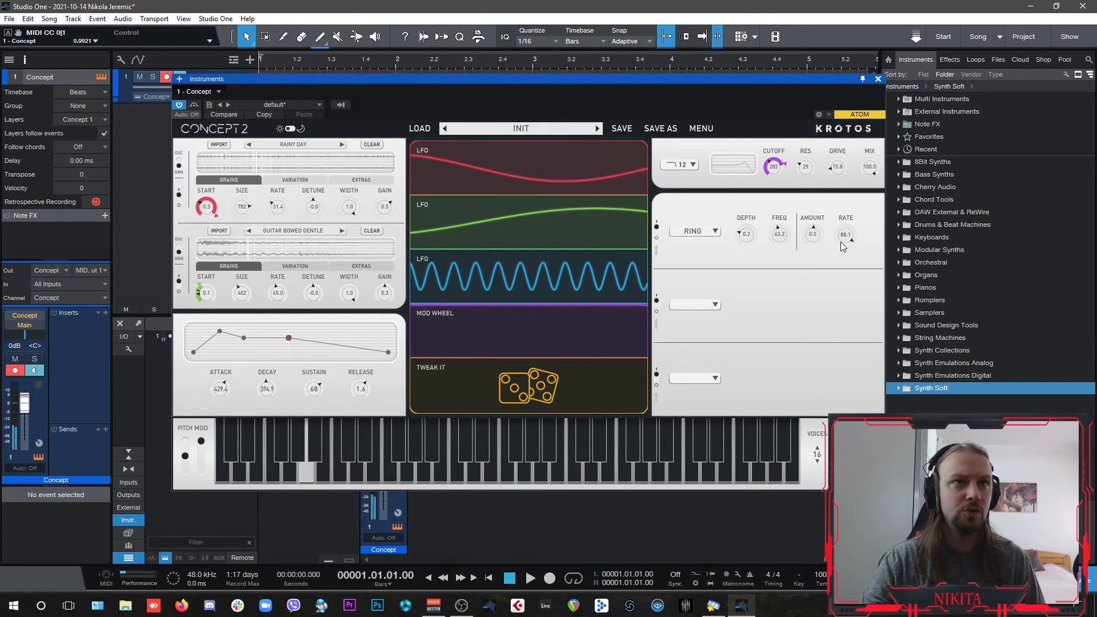
drag(746, 235, 760, 210)
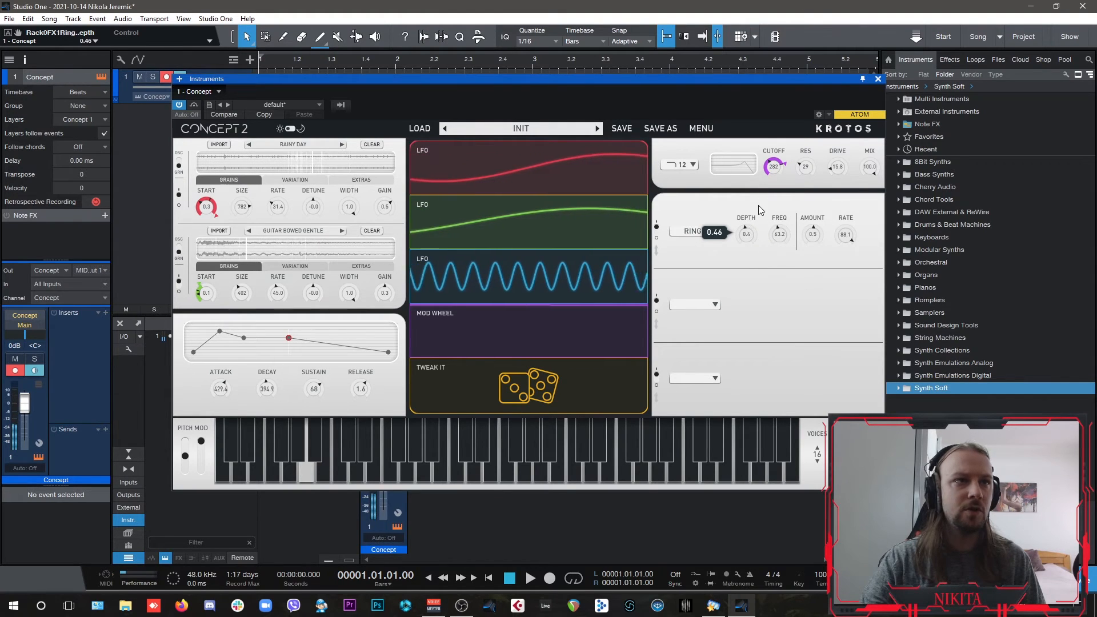
Step: Assign the blue LFO to the ring modulator's depth with frequency about 0.1 and modulation depth 0.57, and return to the modulator overview
click(549, 281)
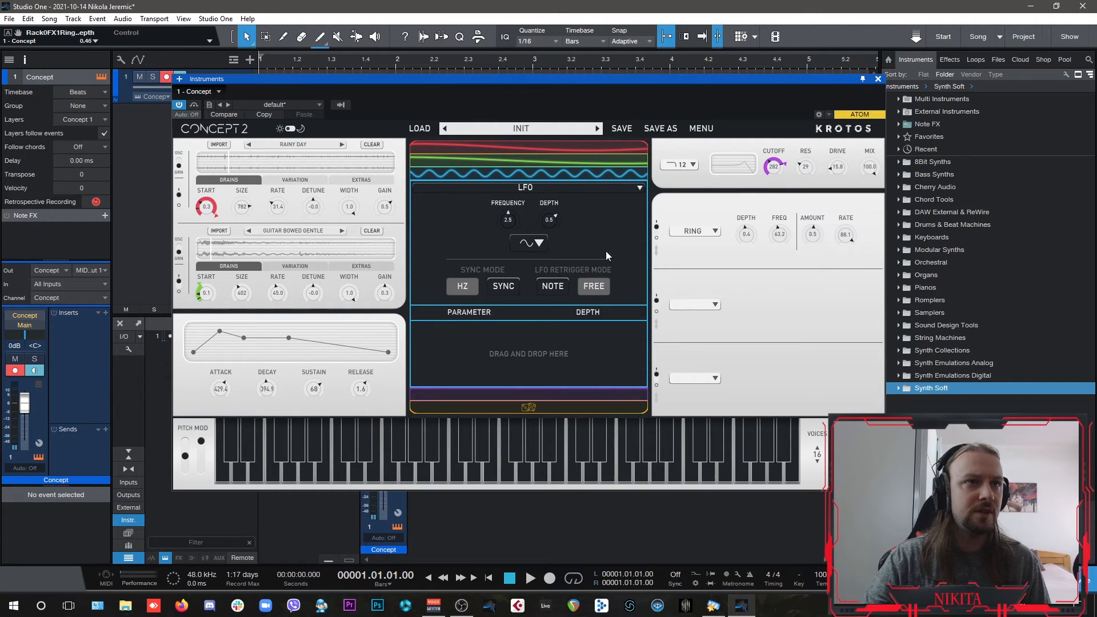
drag(746, 226, 499, 256)
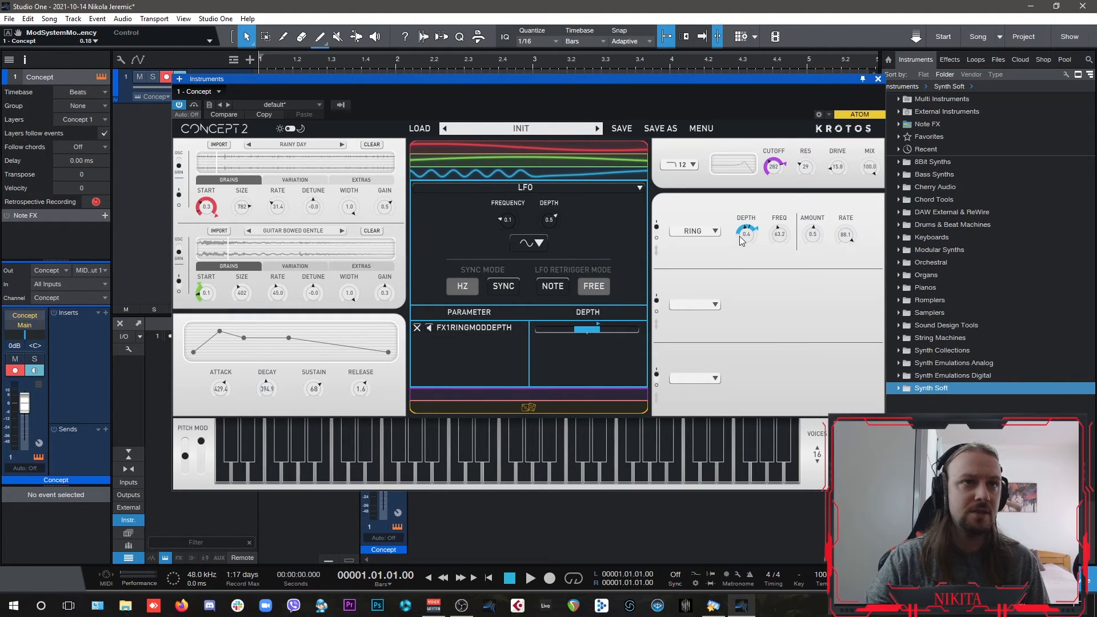
drag(739, 236, 745, 133)
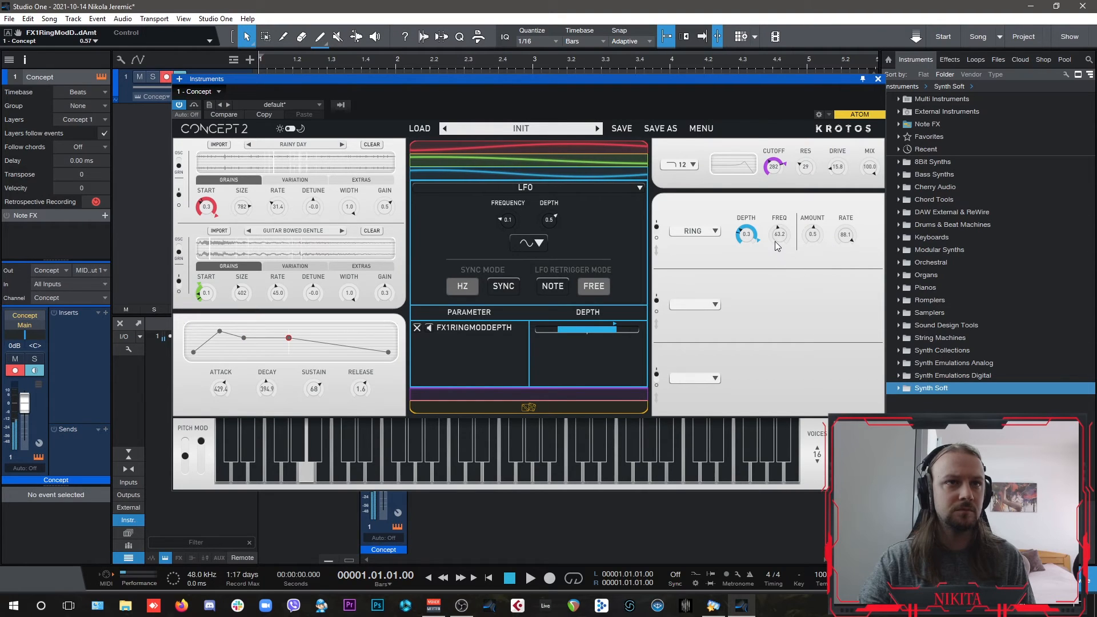
drag(507, 224, 554, 251)
click(626, 188)
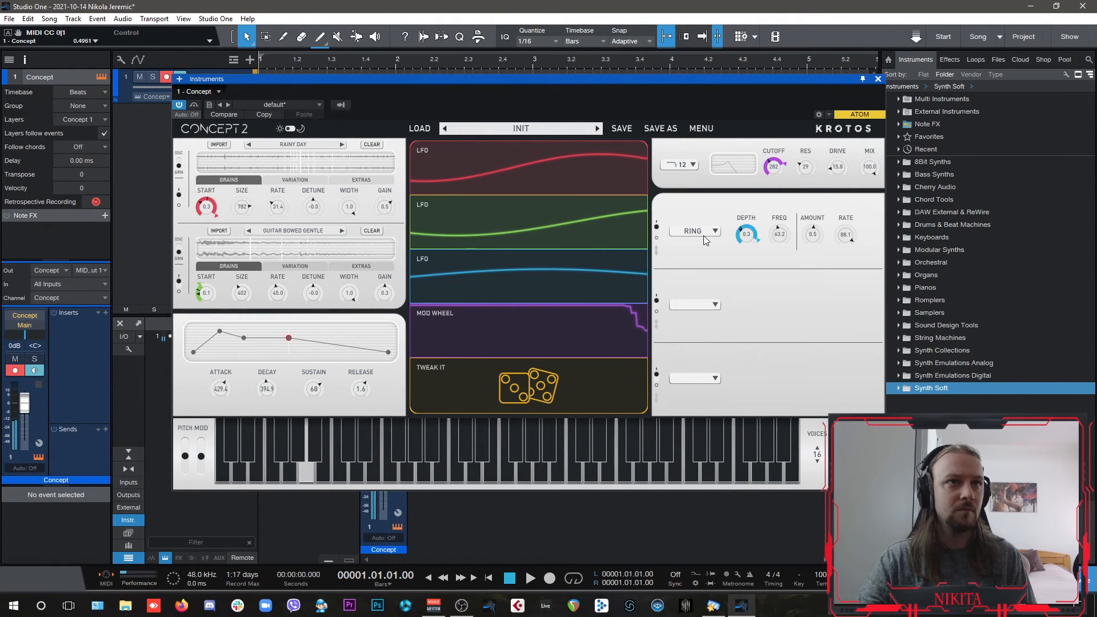
Step: Add a Delay in the second effect slot and a Convolution Reverb in the third
click(704, 304)
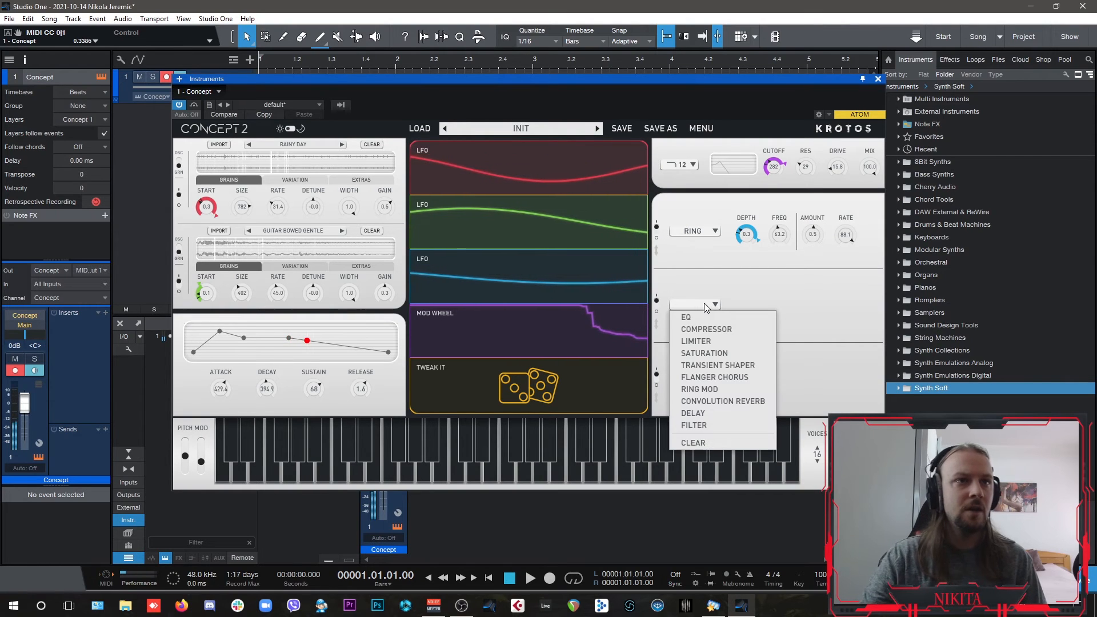
click(701, 412)
click(707, 378)
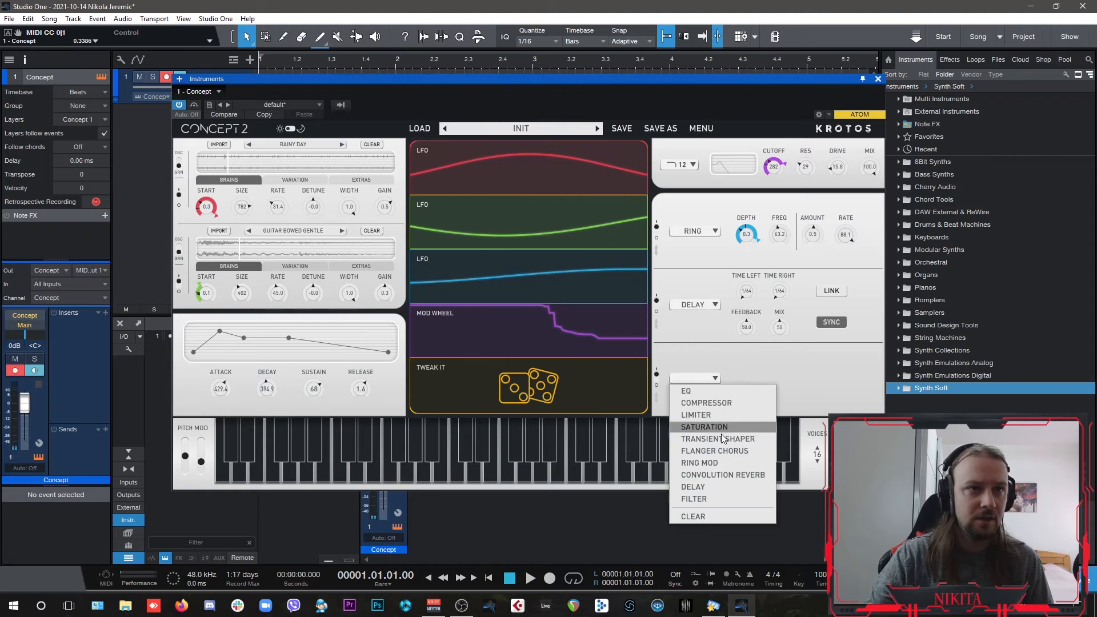
click(730, 475)
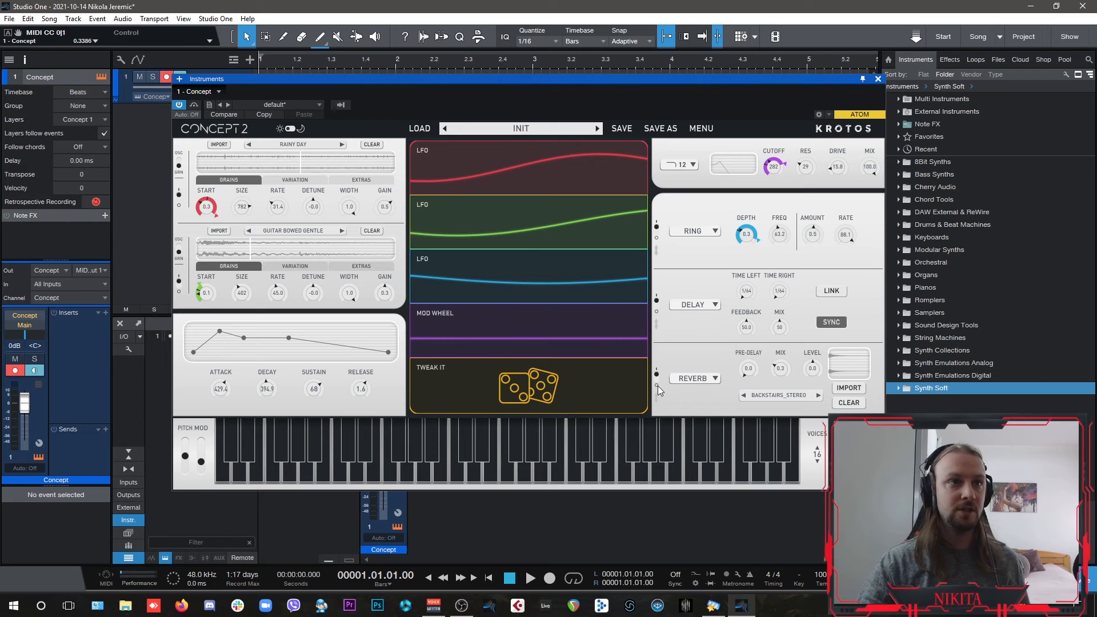
Step: With the reverb bypassed, set the delay to 1/8 left time, 1/4 right time and a mix of about 32
click(657, 383)
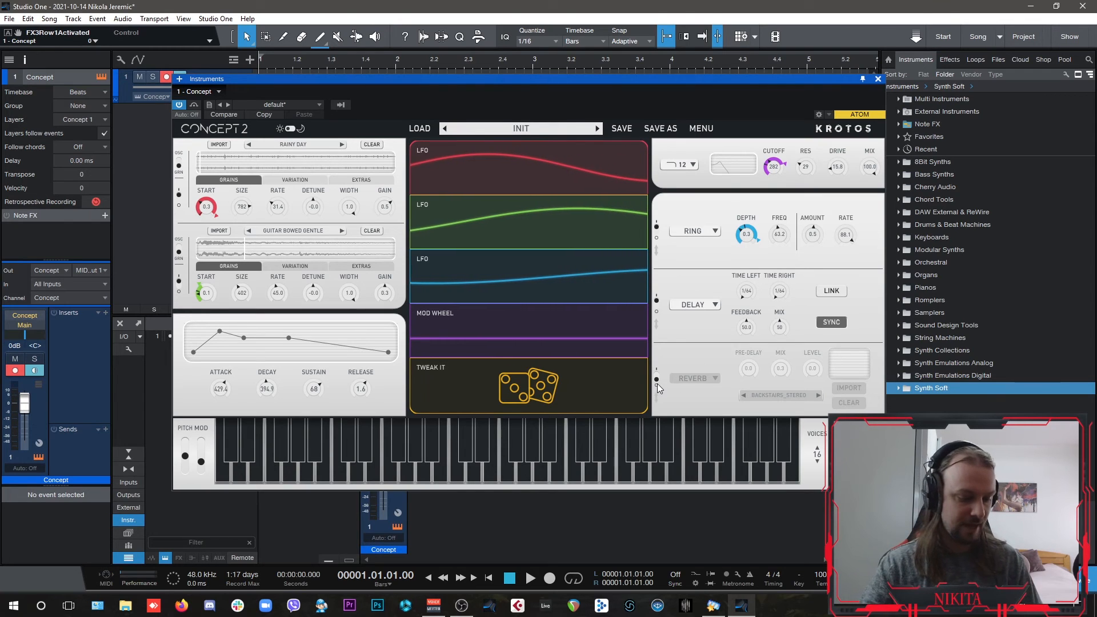
drag(746, 291, 752, 252)
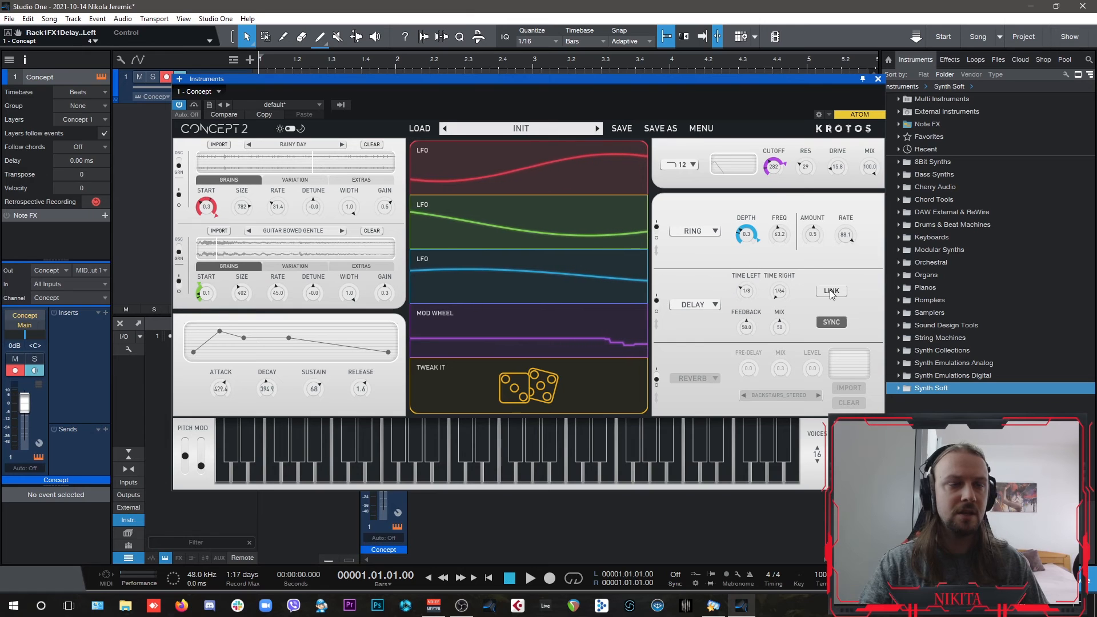
drag(746, 291, 783, 261)
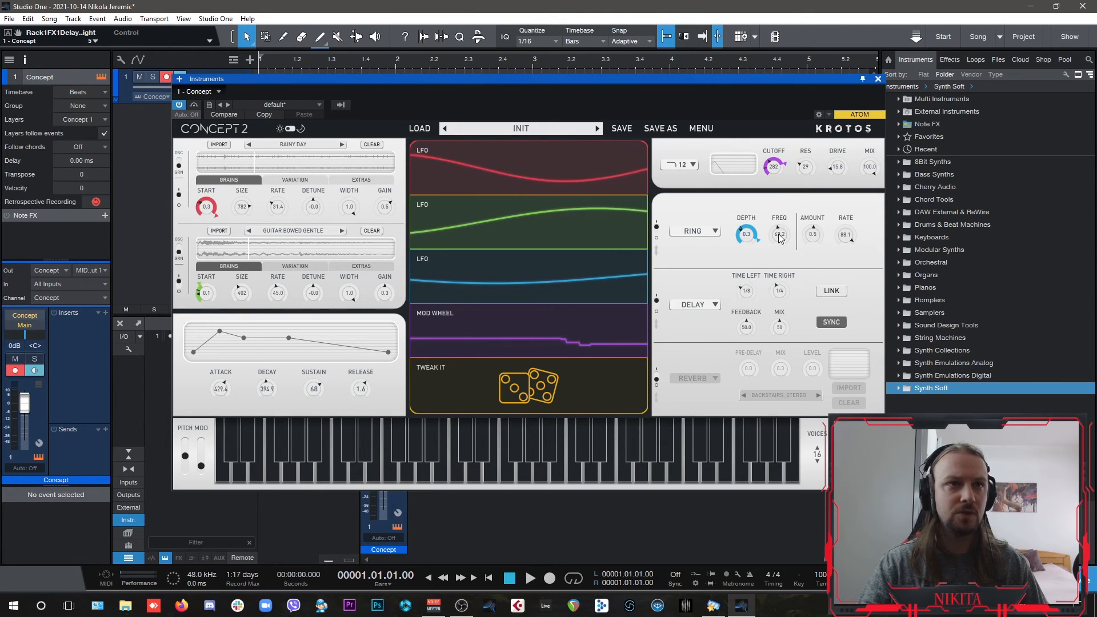
drag(779, 329, 779, 334)
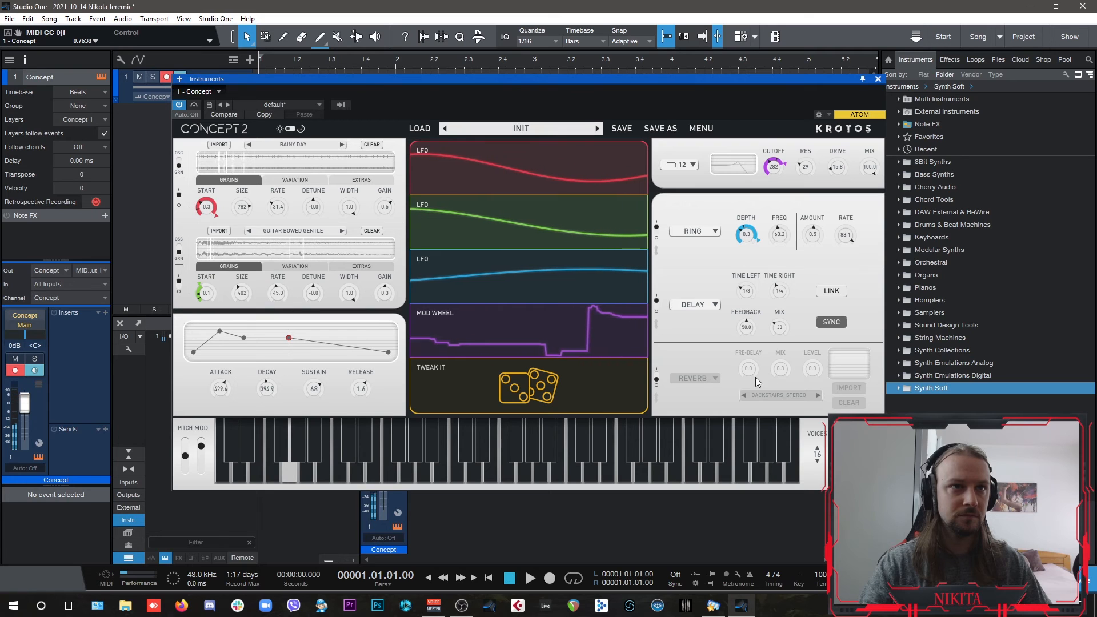
Step: Re-enable the reverb and load the A Heavy Galaxy impulse response from the Sound Design category
click(657, 378)
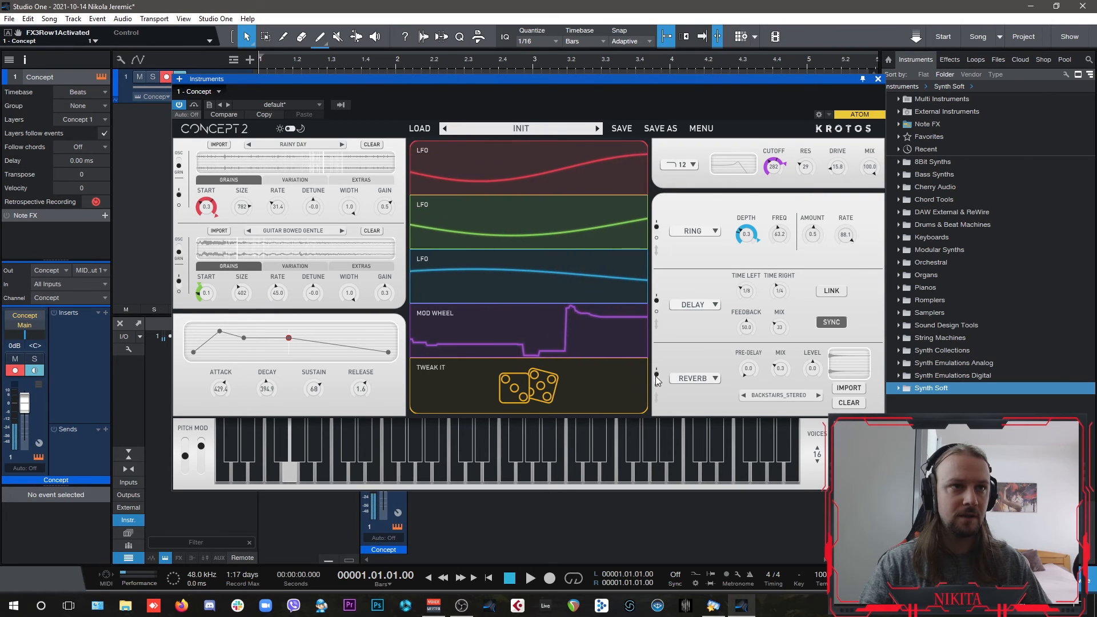
click(798, 396)
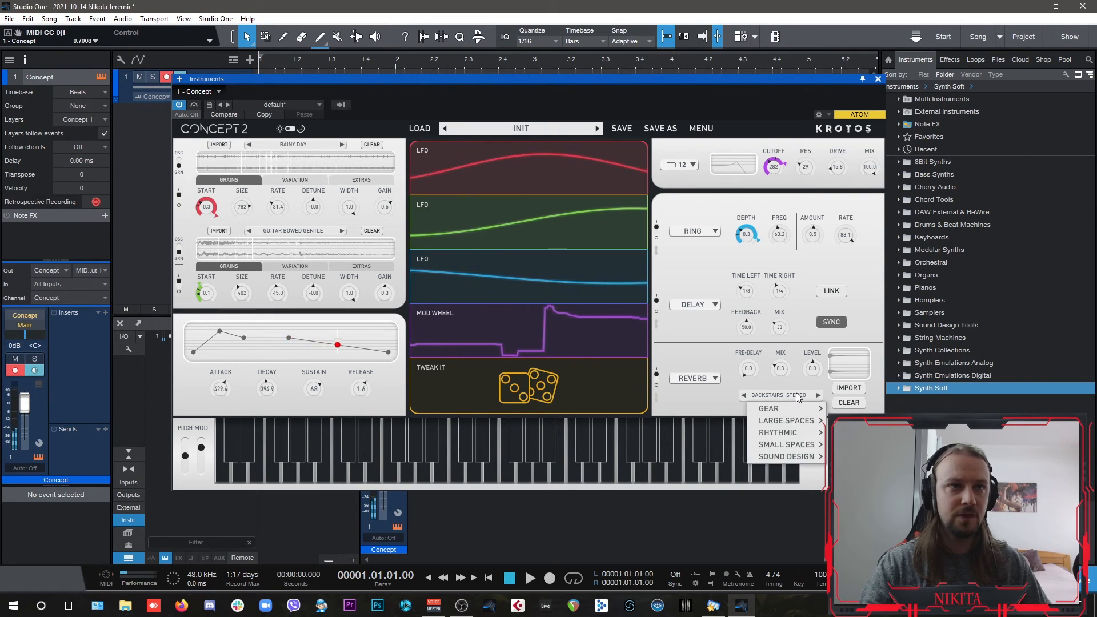
mouse_move(799, 457)
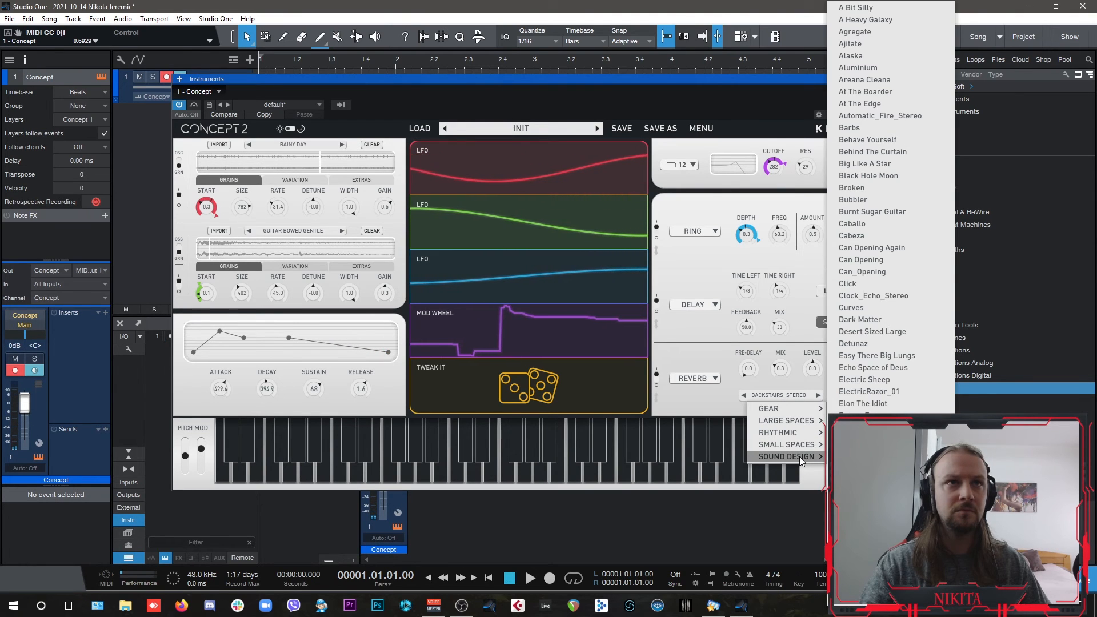
mouse_move(795, 431)
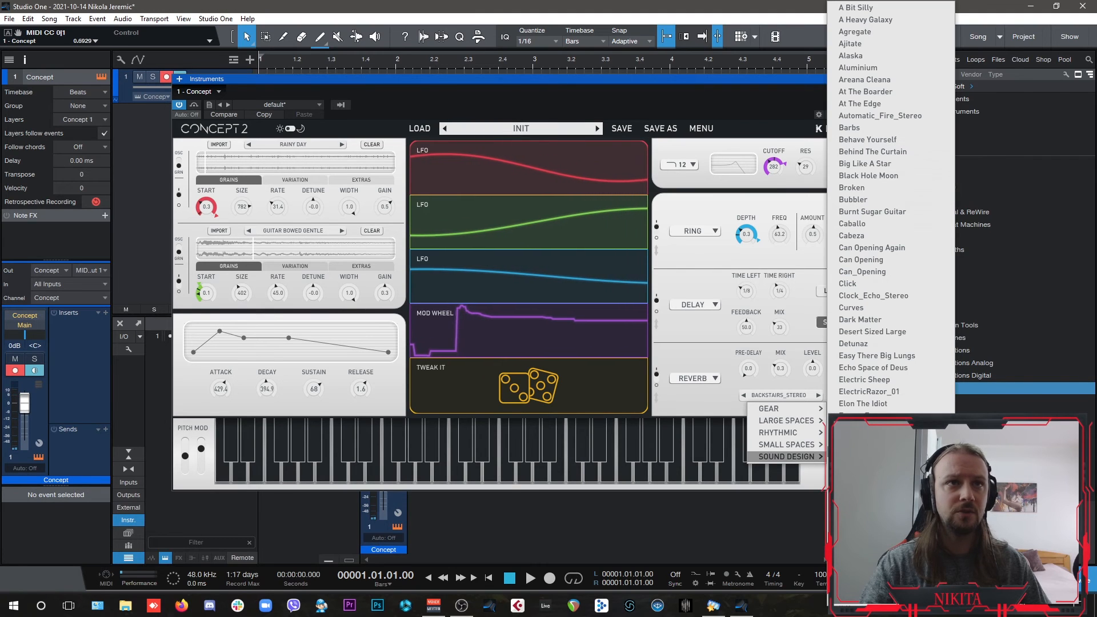
click(897, 22)
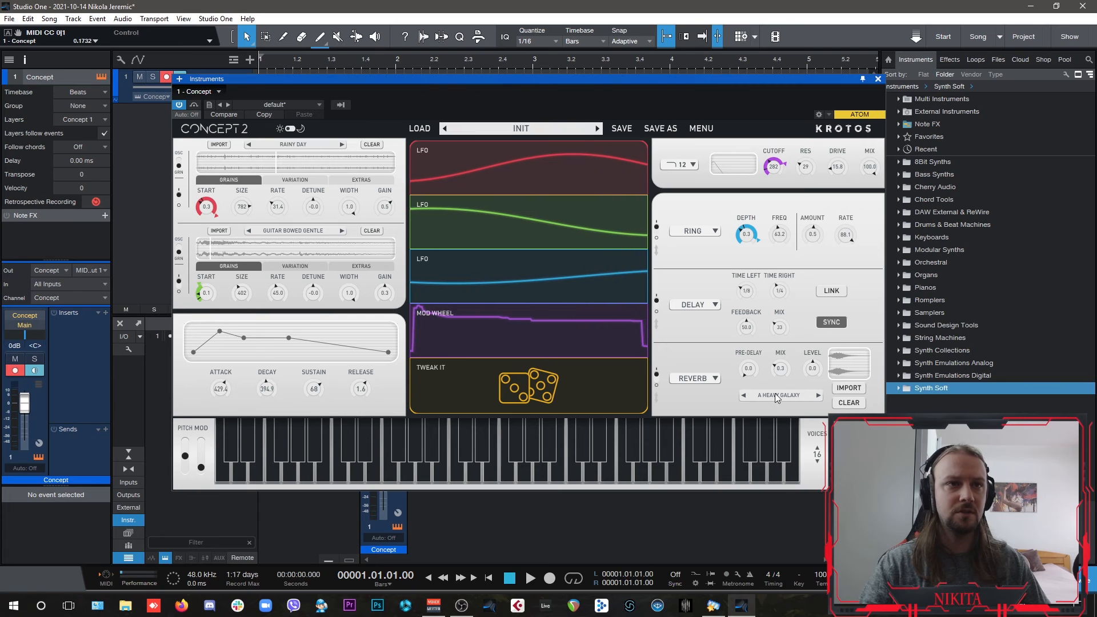
Step: Adjust the reverb mix, settling on about 0.3
click(748, 370)
drag(781, 374, 793, 348)
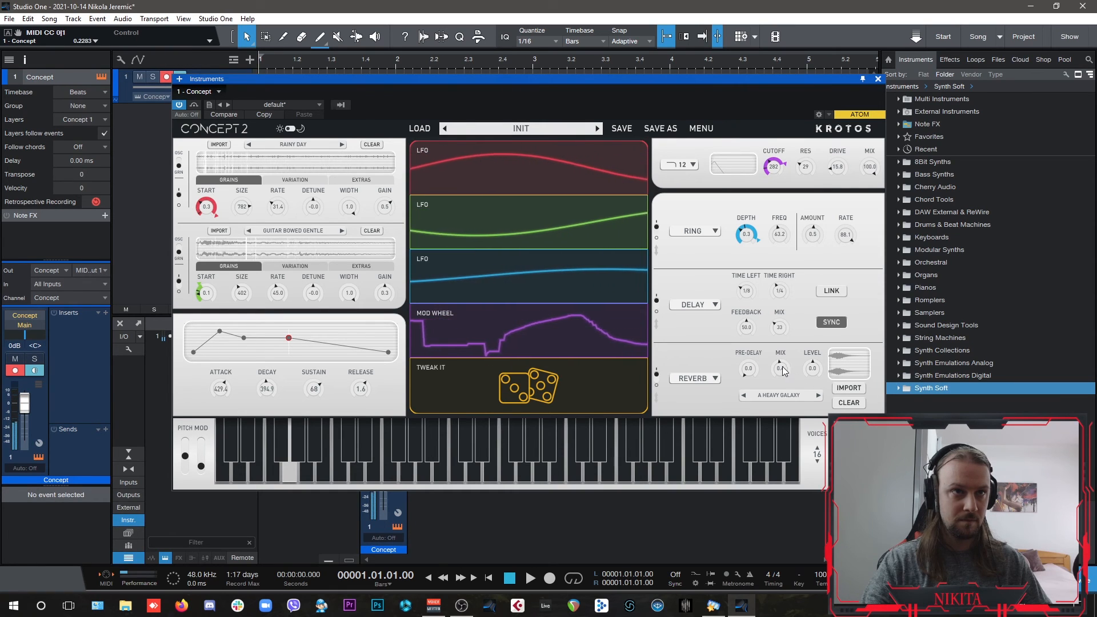
drag(787, 371, 784, 375)
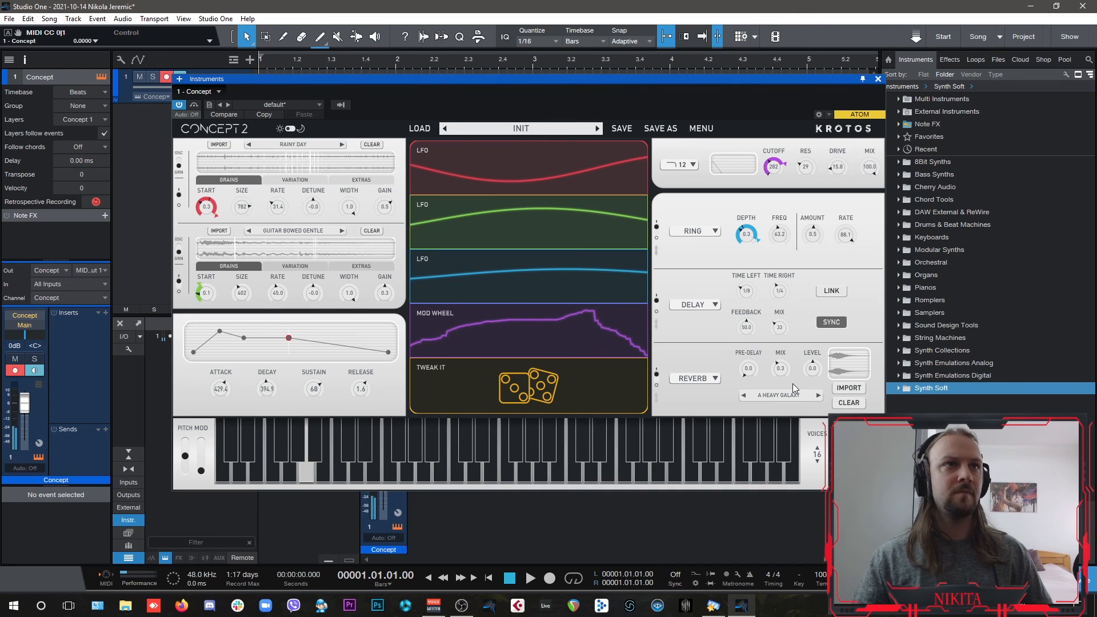
Step: Save the sound as a new preset named AMB Space Wind
click(661, 129)
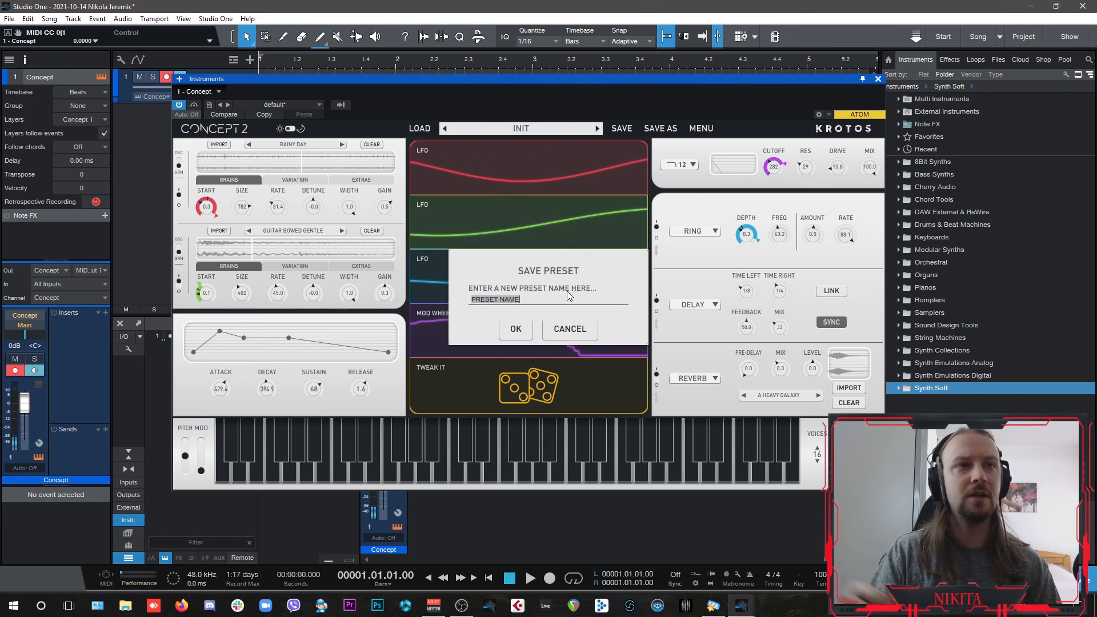
text(AMB)
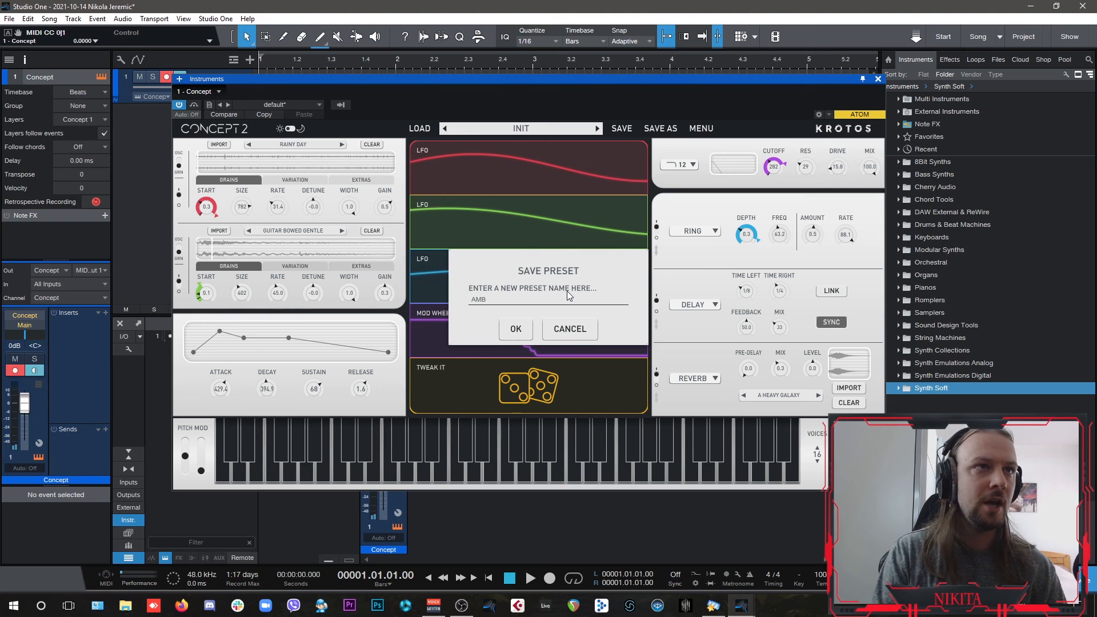
text( Space )
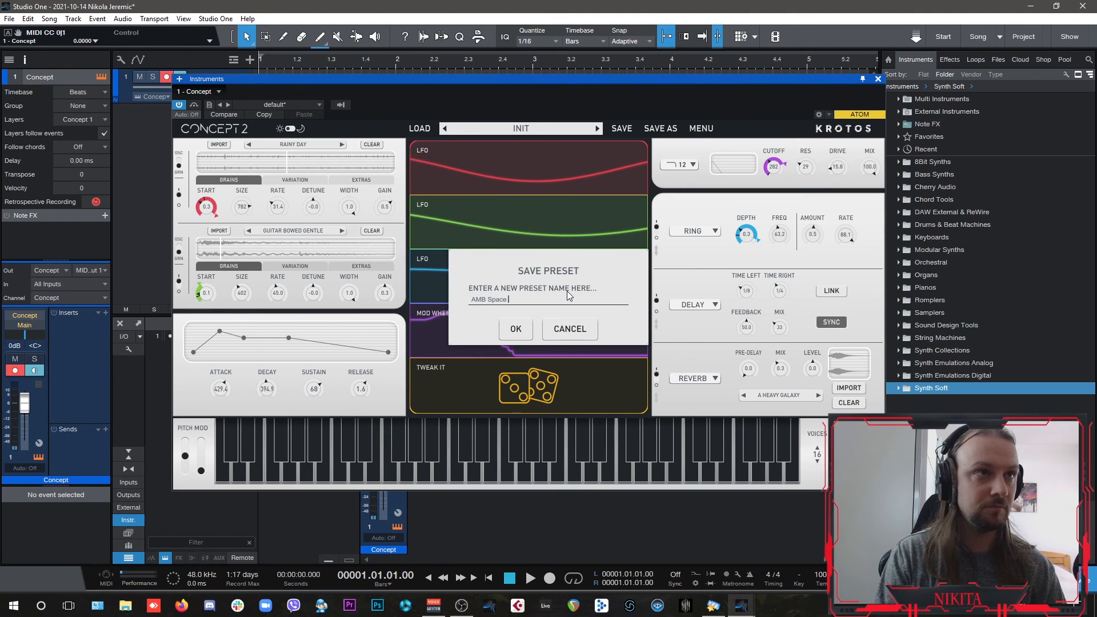
text(Wind)
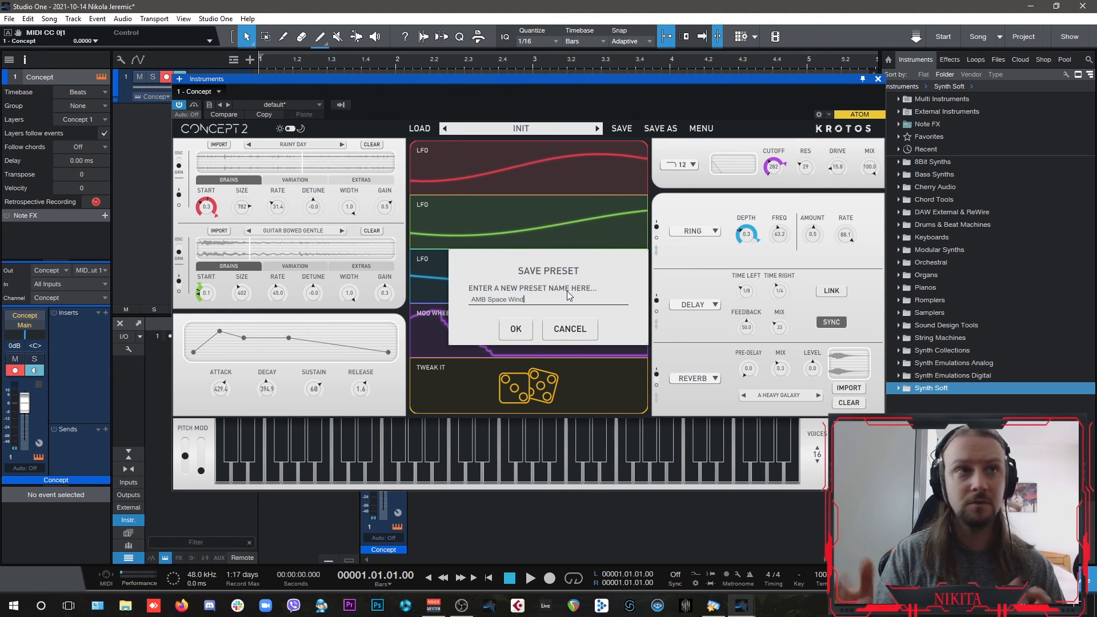
click(516, 329)
Step: Check the user presets list for the AMB Space Wind preset, leaving the current selection loaded
click(520, 128)
mouse_move(514, 141)
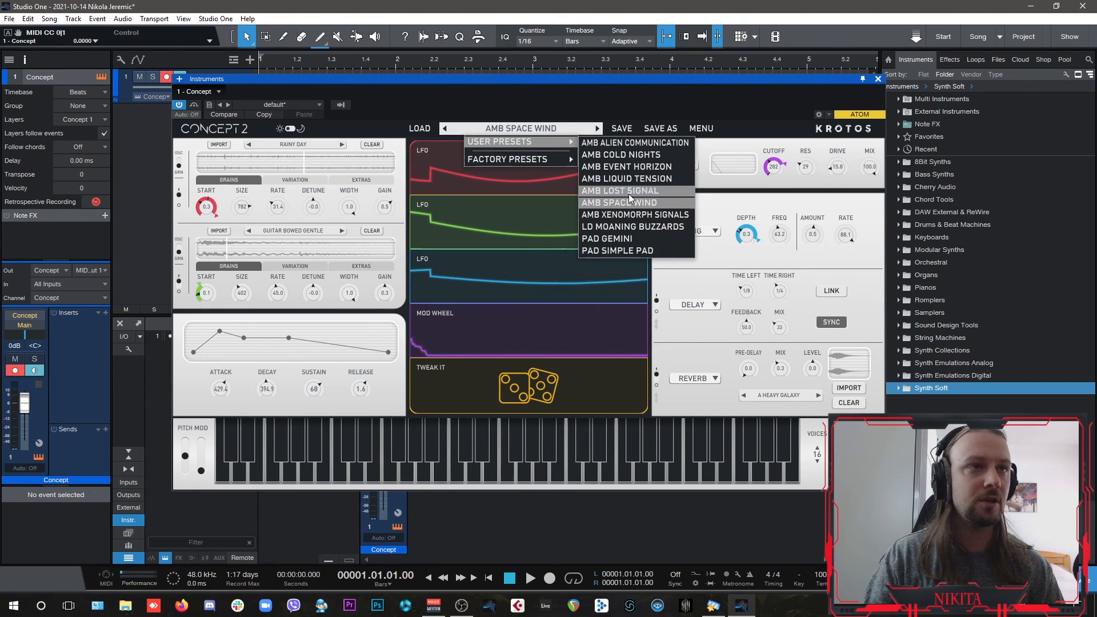
click(743, 108)
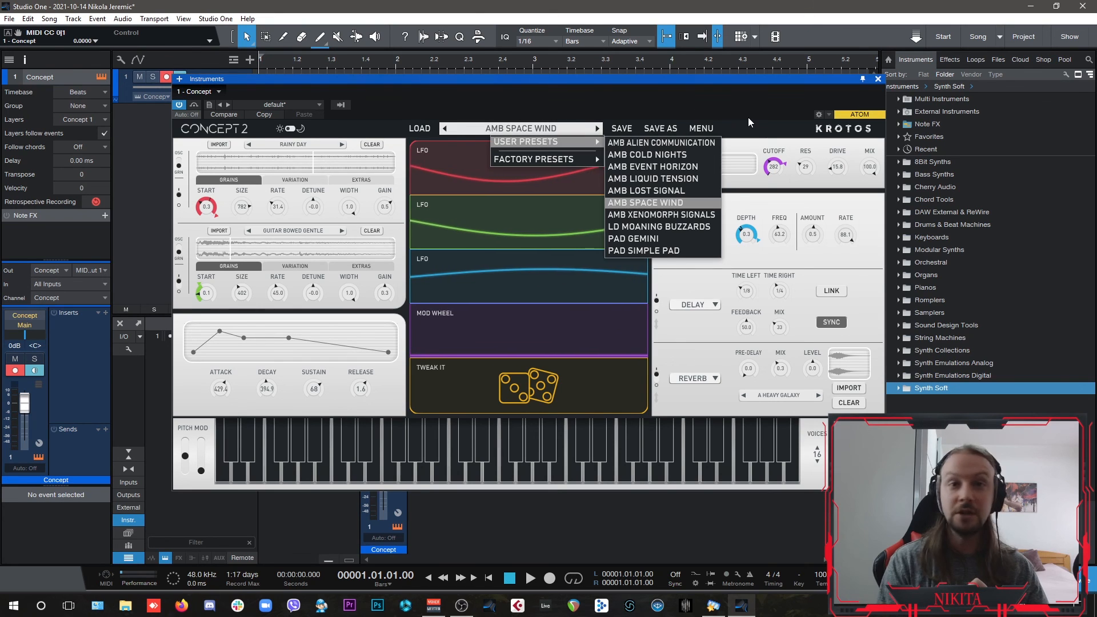